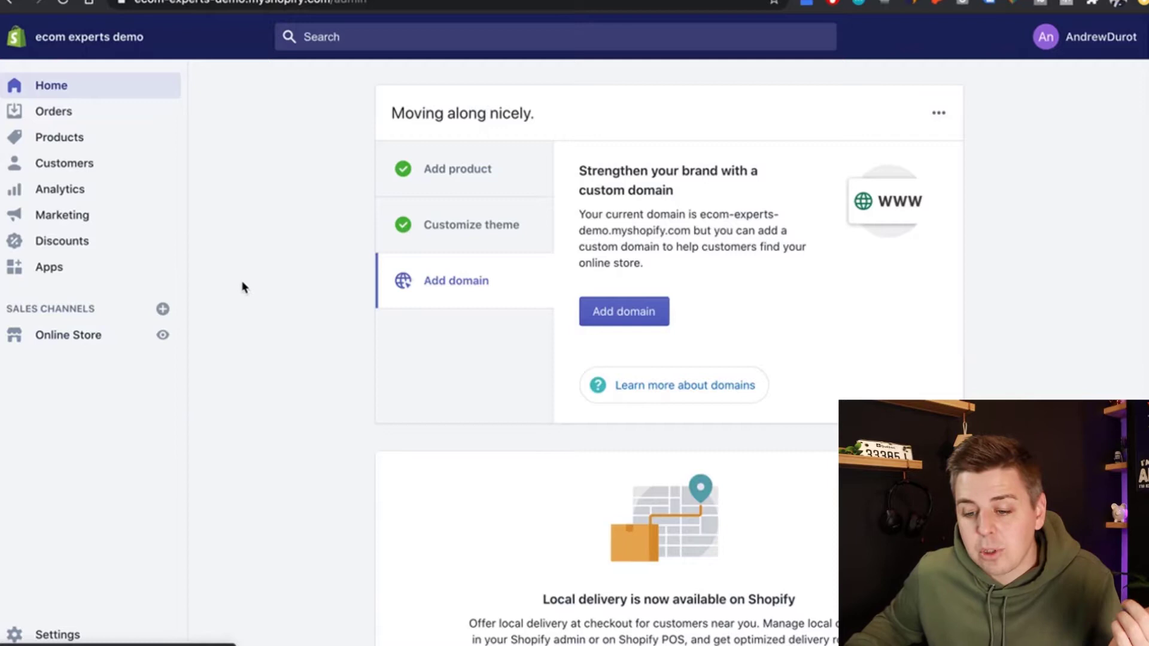
Preview the live storefront and browse its product catalog
click(163, 336)
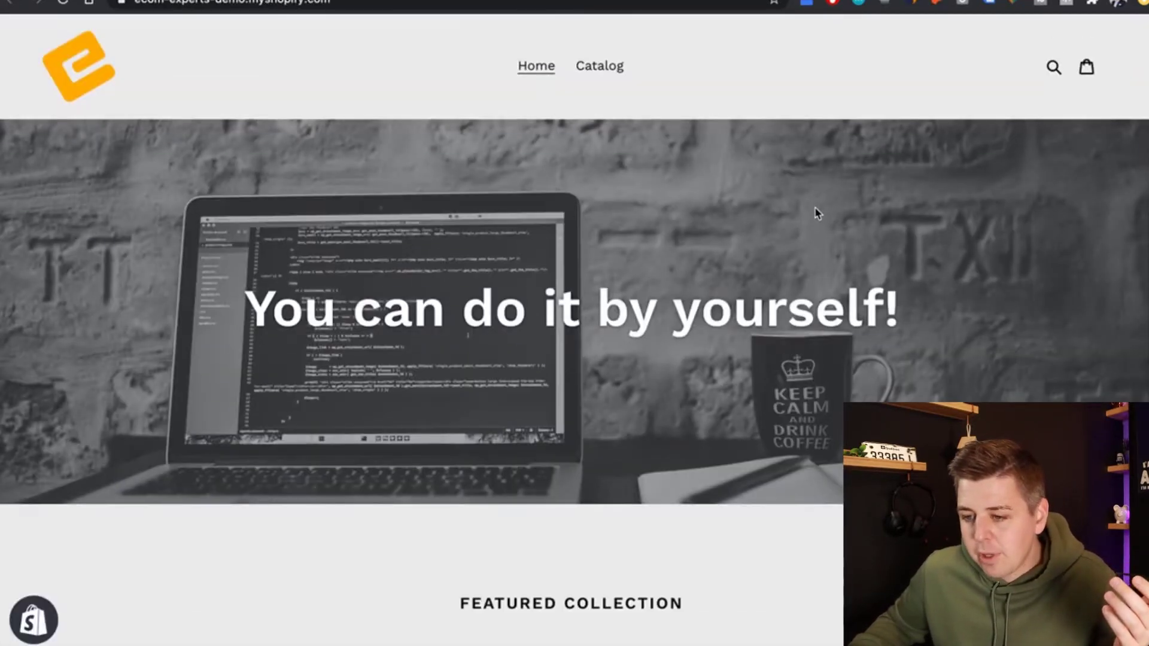
scroll(815, 214, down, 10)
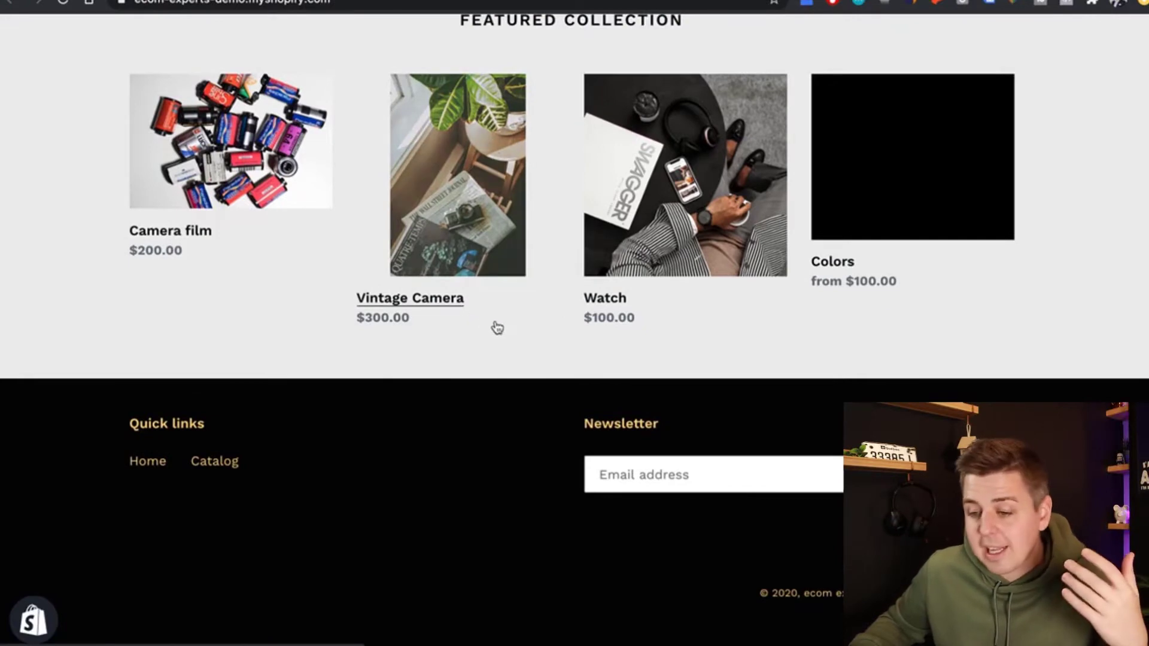
scroll(494, 325, up, 10)
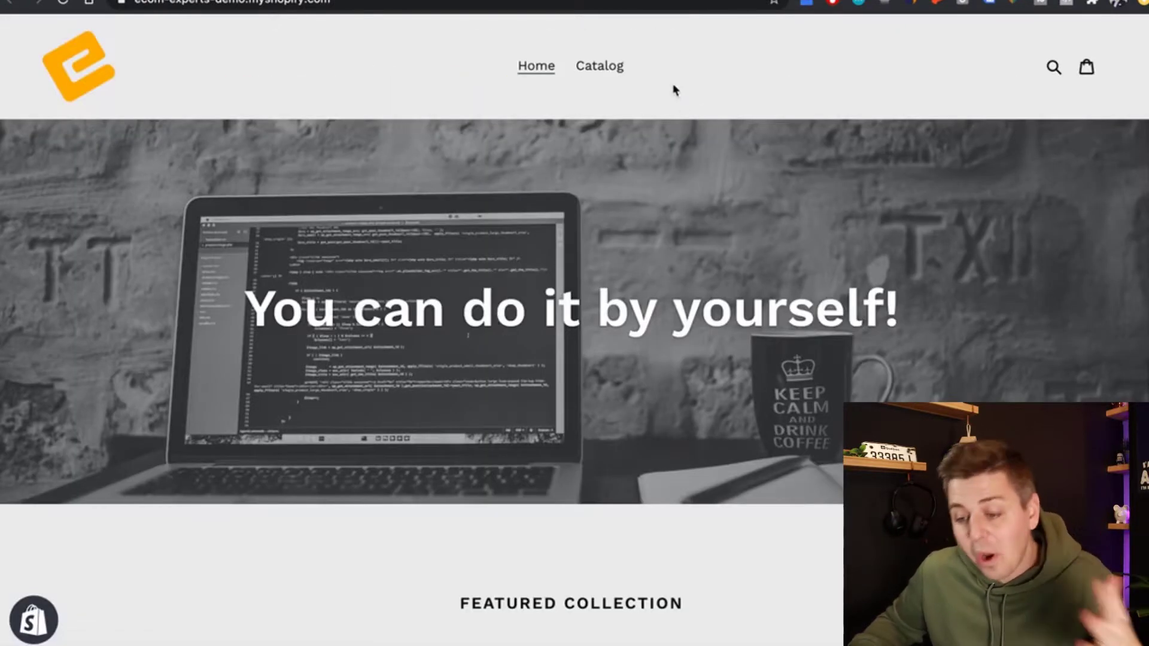
scroll(635, 179, down, 3)
scroll(614, 190, up, 3)
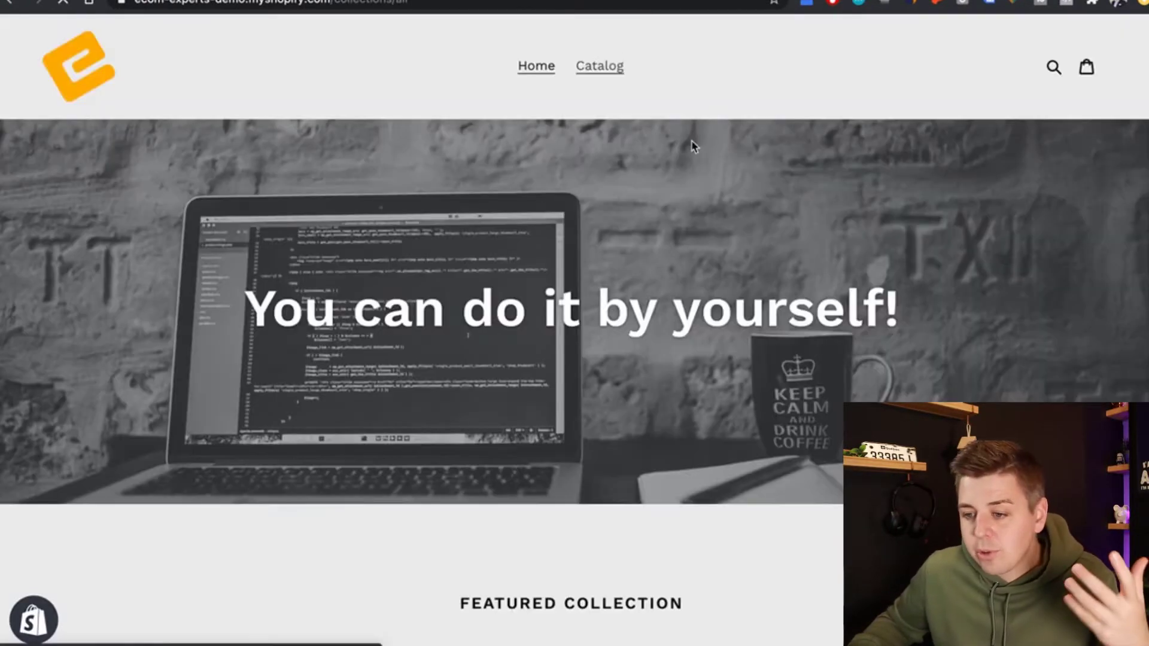
click(595, 71)
scroll(603, 388, down, 4)
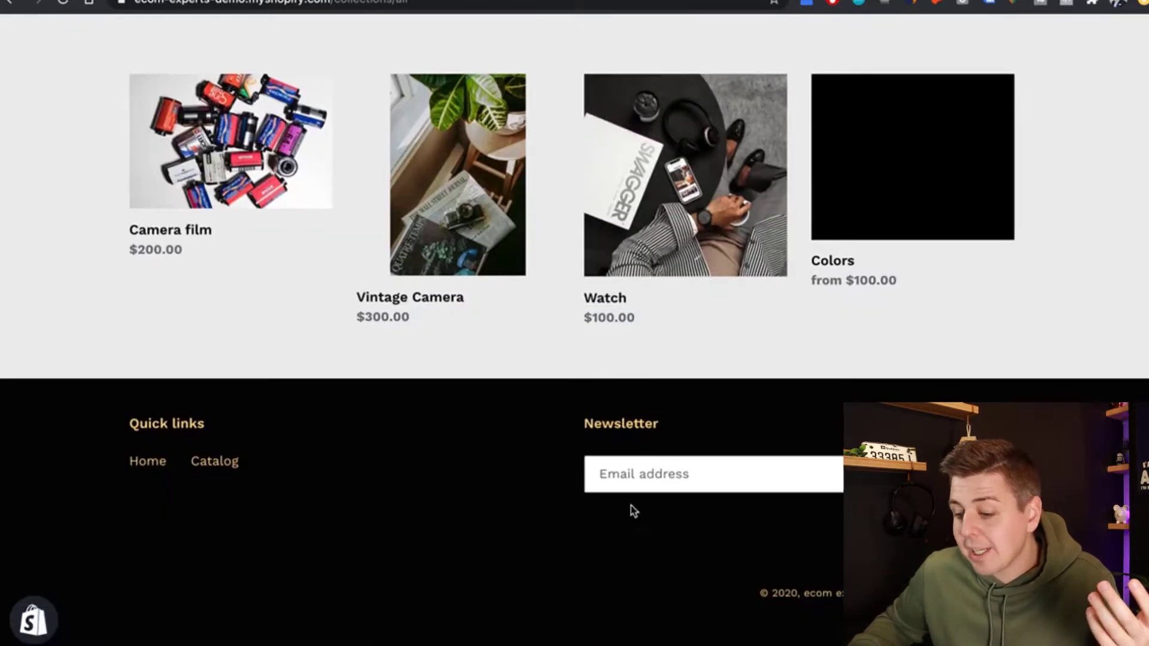
scroll(716, 438, up, 4)
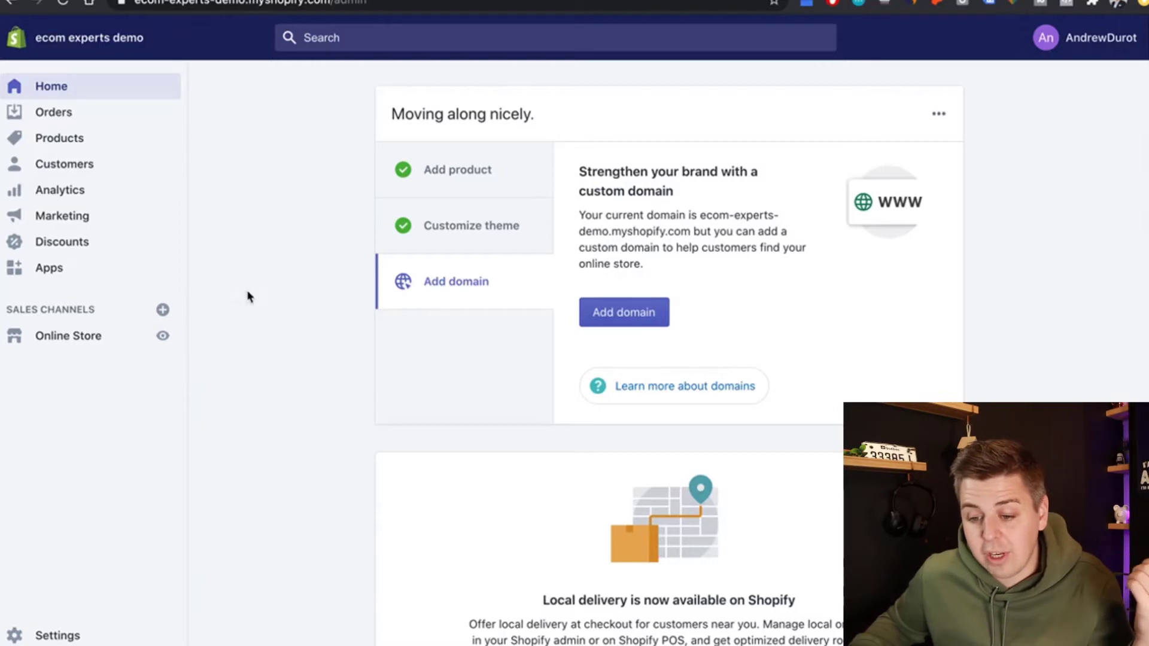
Create a new page titled 'Contact Us' with the content 'We'll in 24h'
click(67, 336)
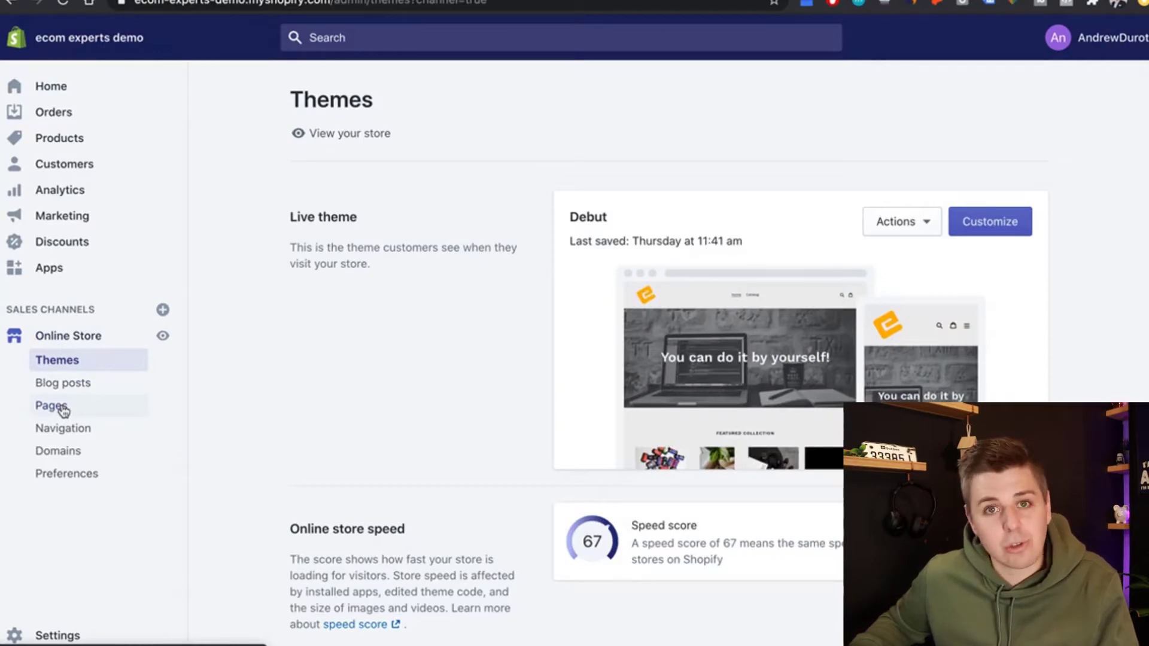
click(51, 406)
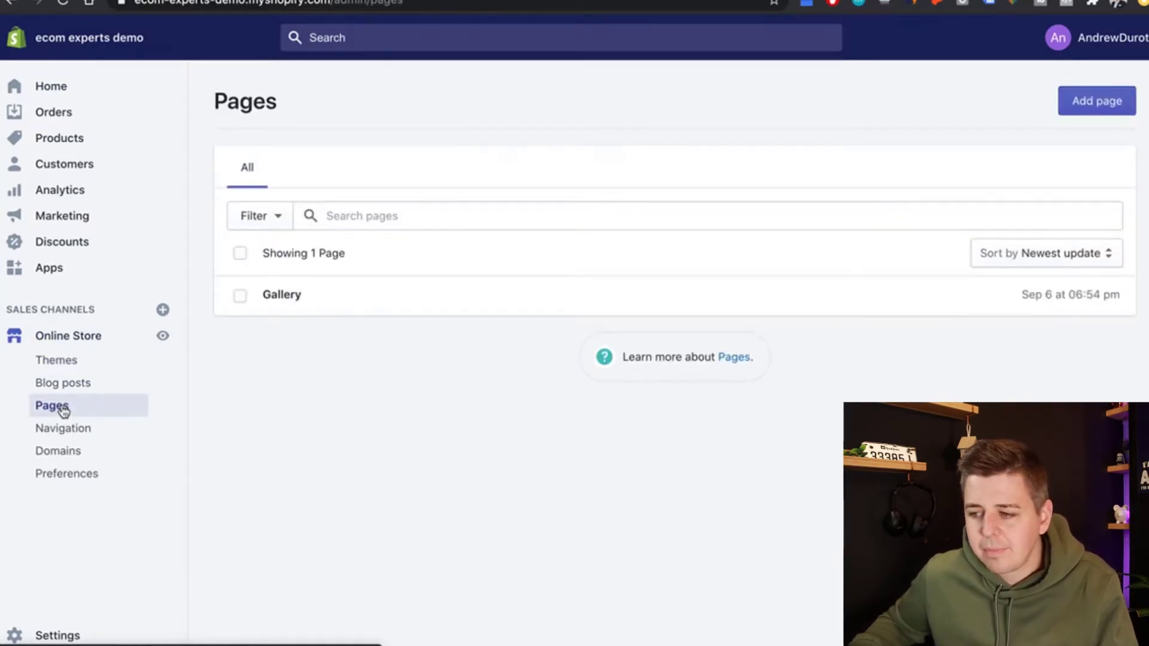
click(1108, 115)
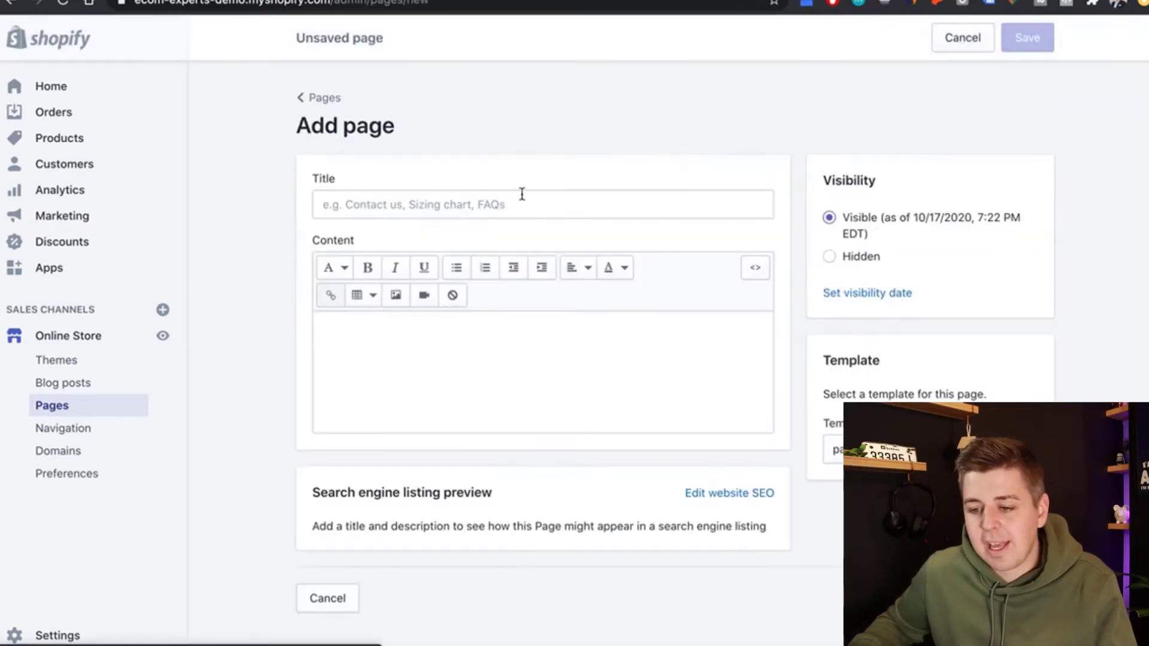
click(492, 206)
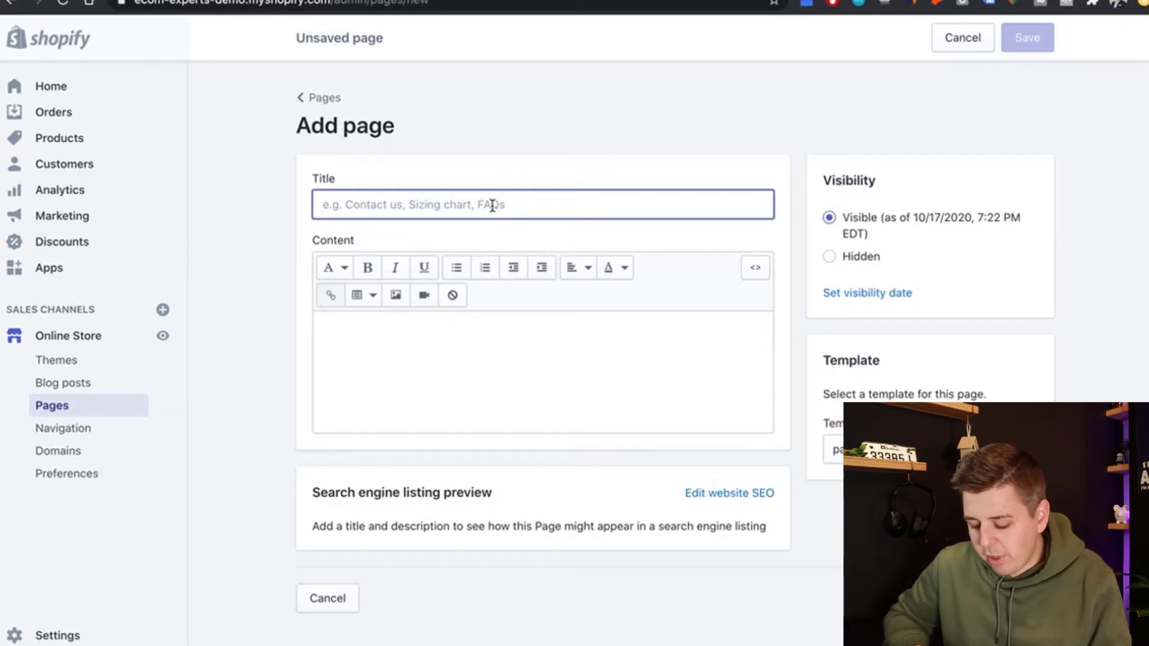
text(Contact Us)
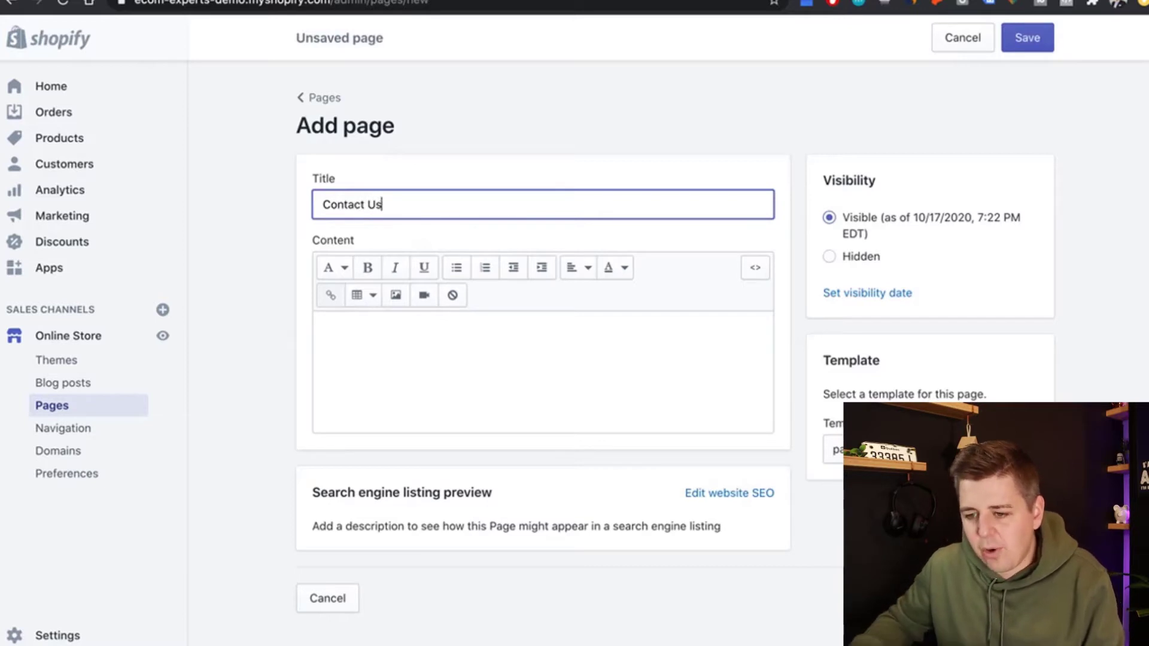
click(553, 360)
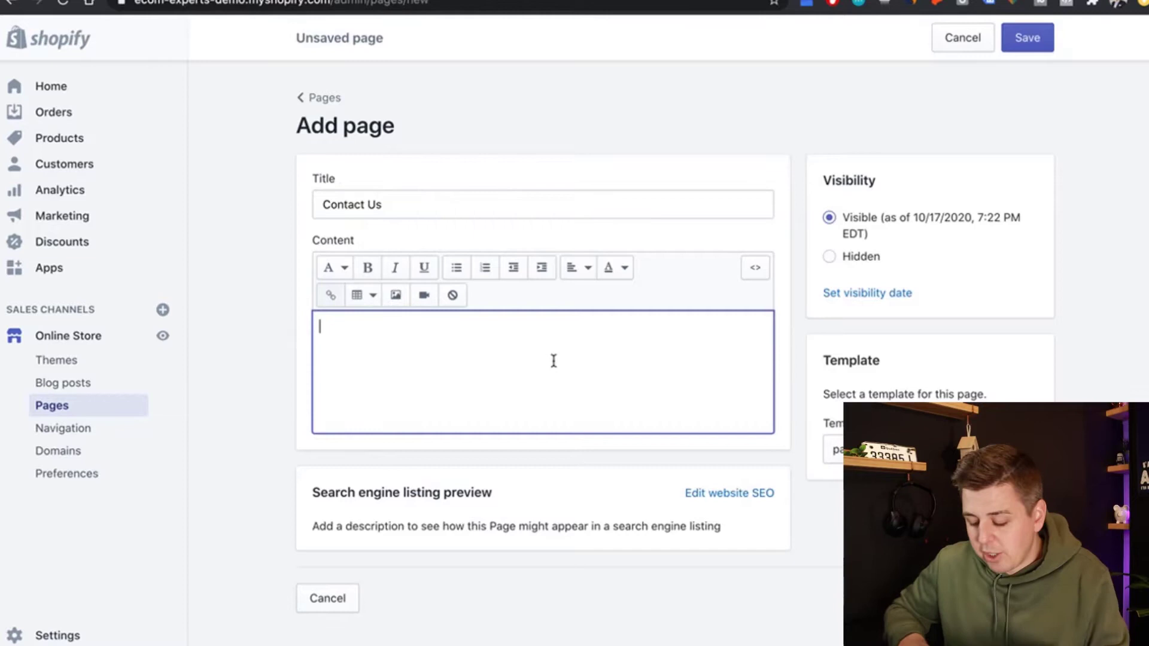
text(We)
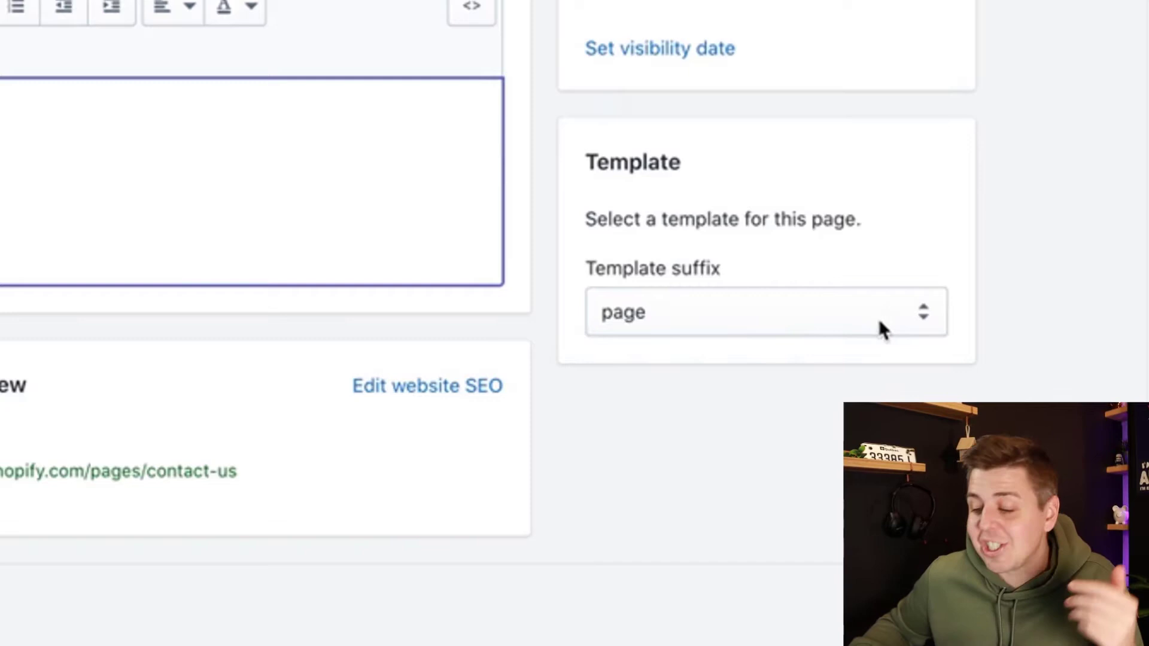
Set the page's template suffix to page.contact and review its SEO description field
click(925, 323)
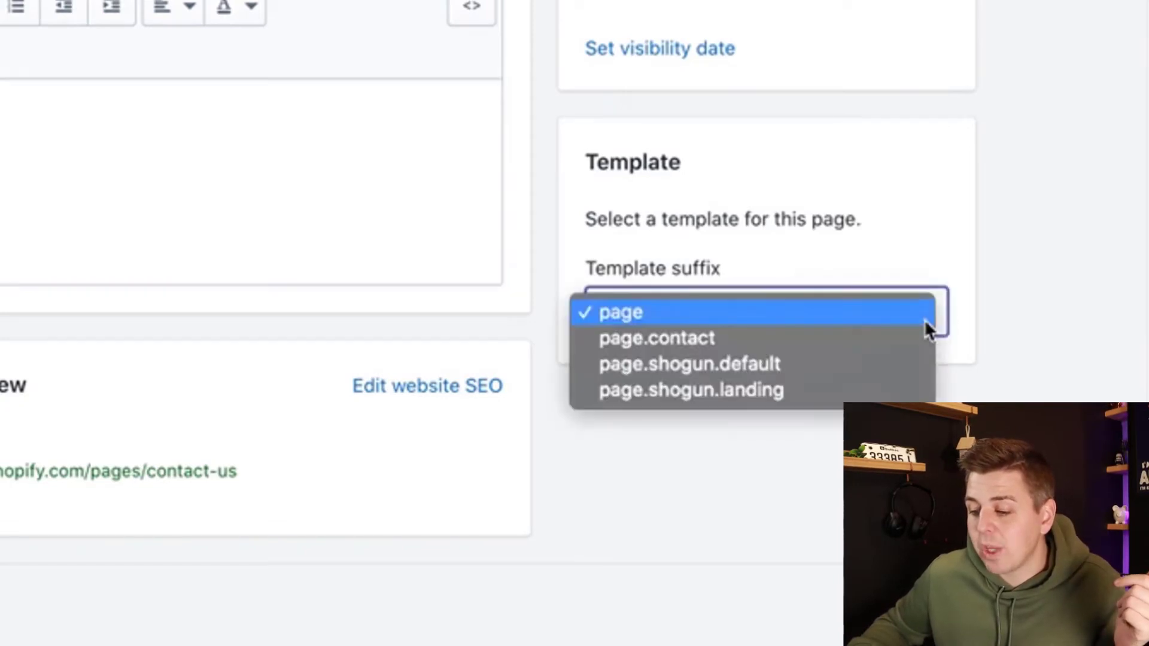
click(615, 345)
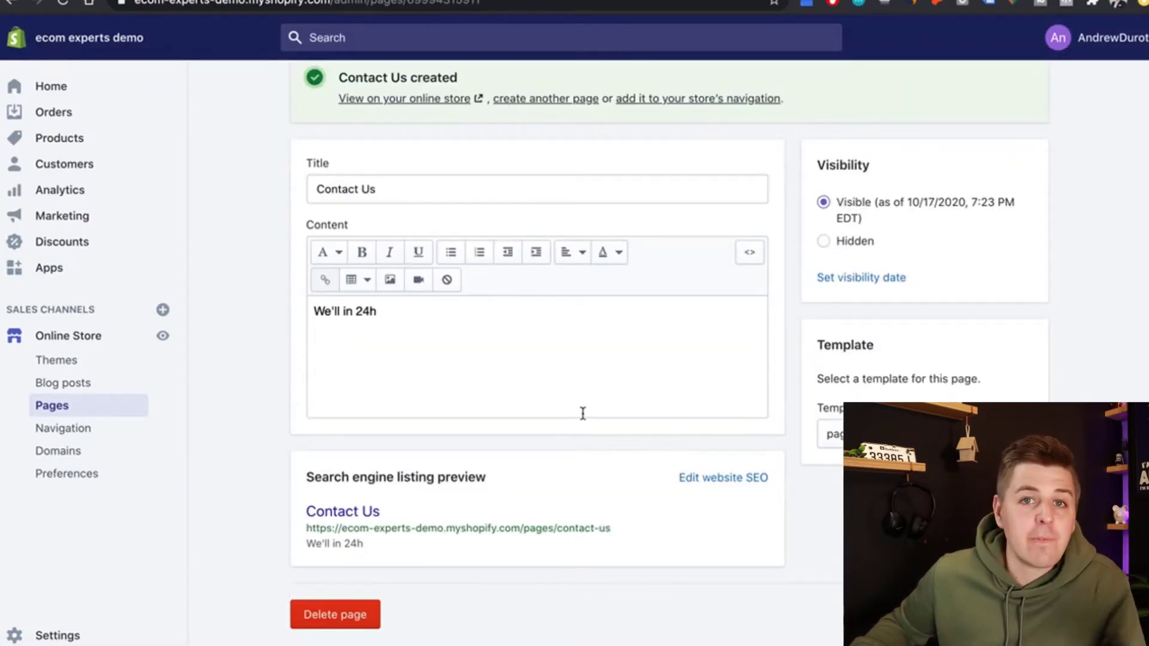
click(697, 479)
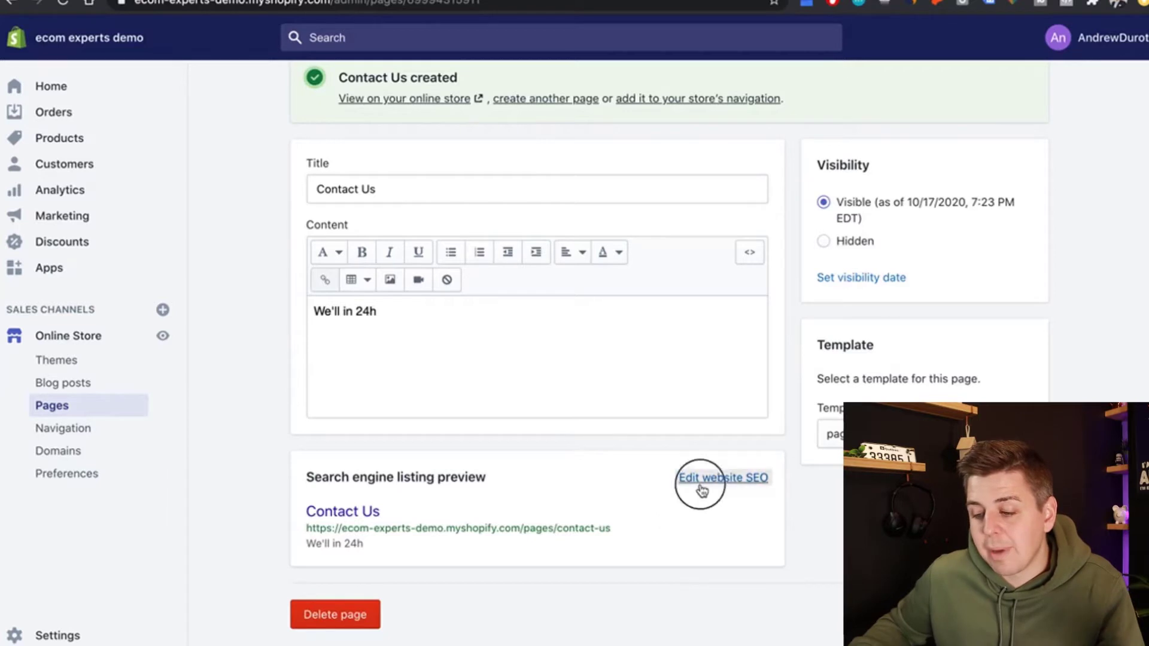
scroll(688, 491, down, 5)
click(436, 410)
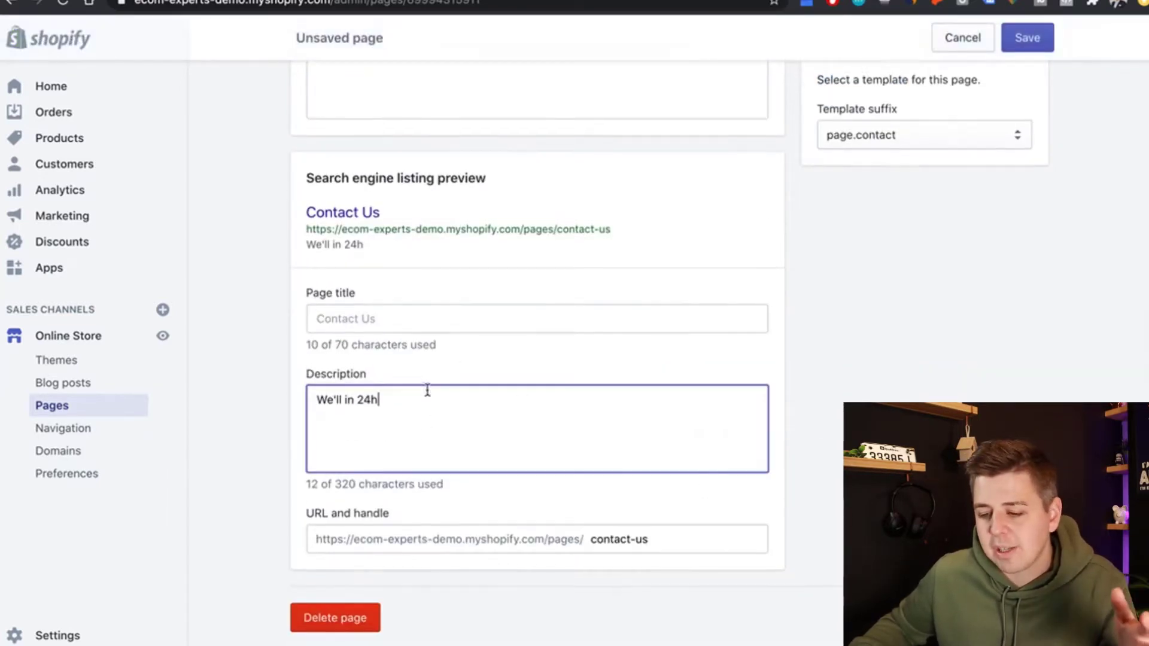
scroll(368, 383, up, 1)
scroll(569, 368, up, 3)
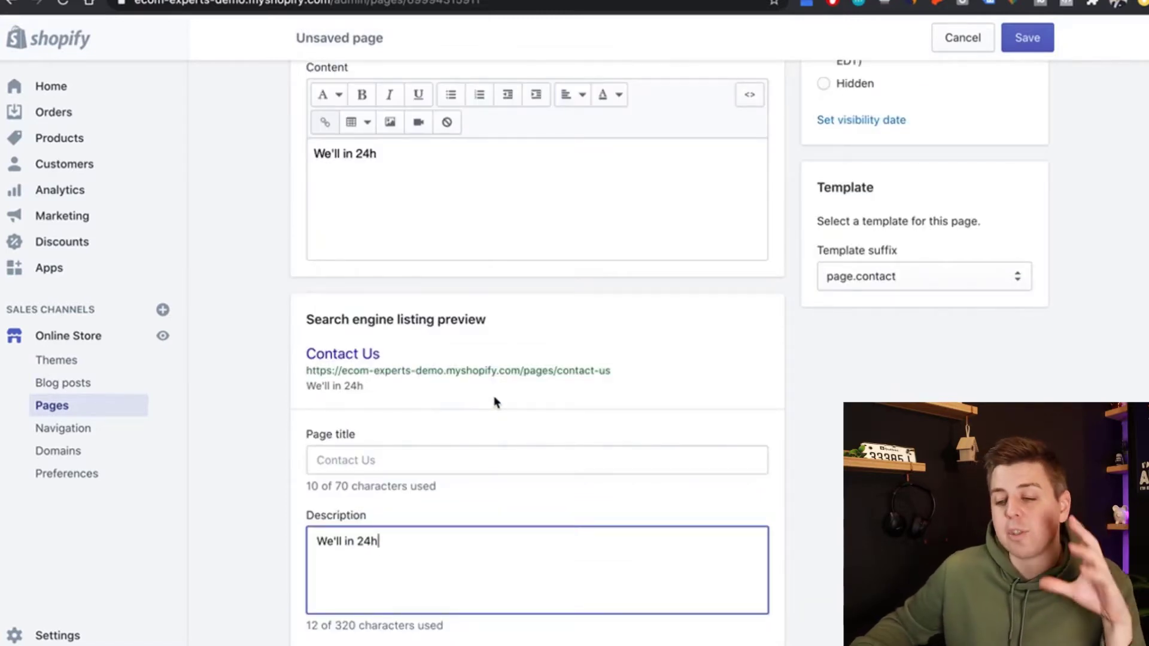
scroll(502, 407, up, 2)
scroll(504, 416, up, 5)
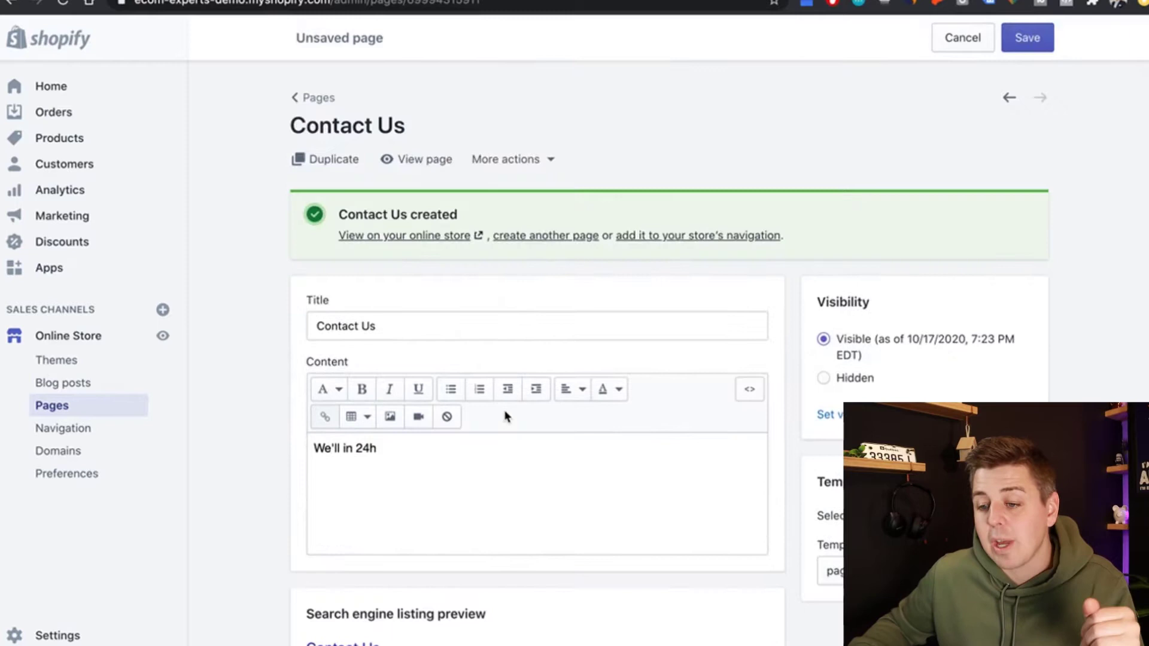
click(428, 160)
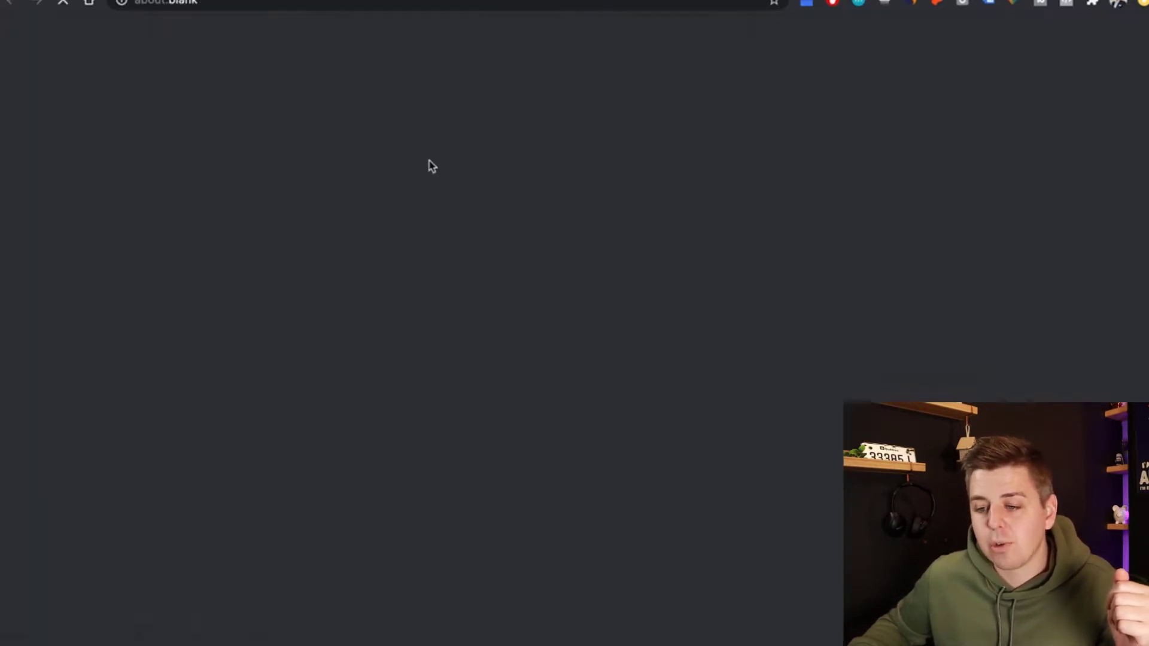
scroll(760, 266, down, 2)
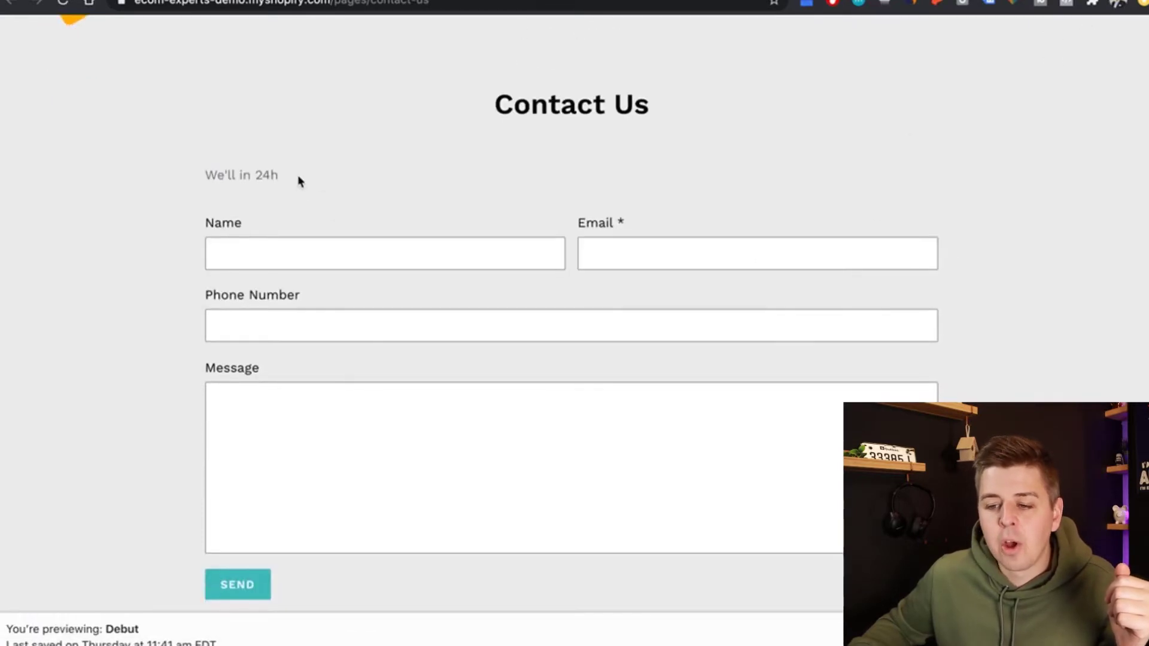
drag(279, 175, 207, 173)
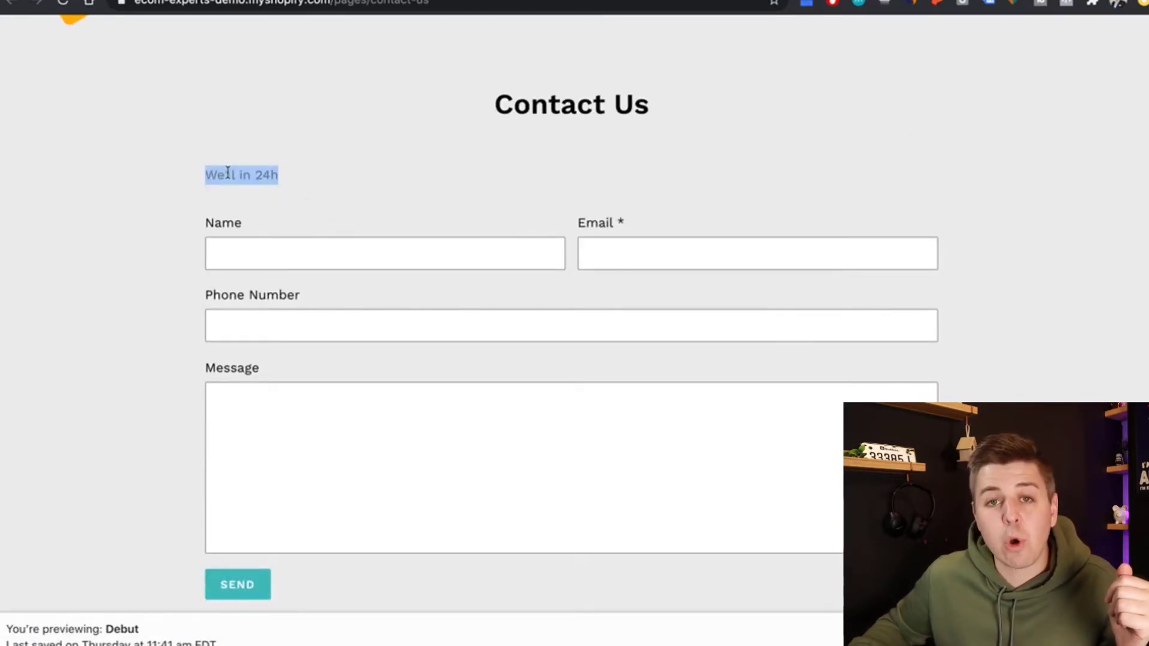
drag(494, 103, 692, 90)
scroll(502, 315, down, 1)
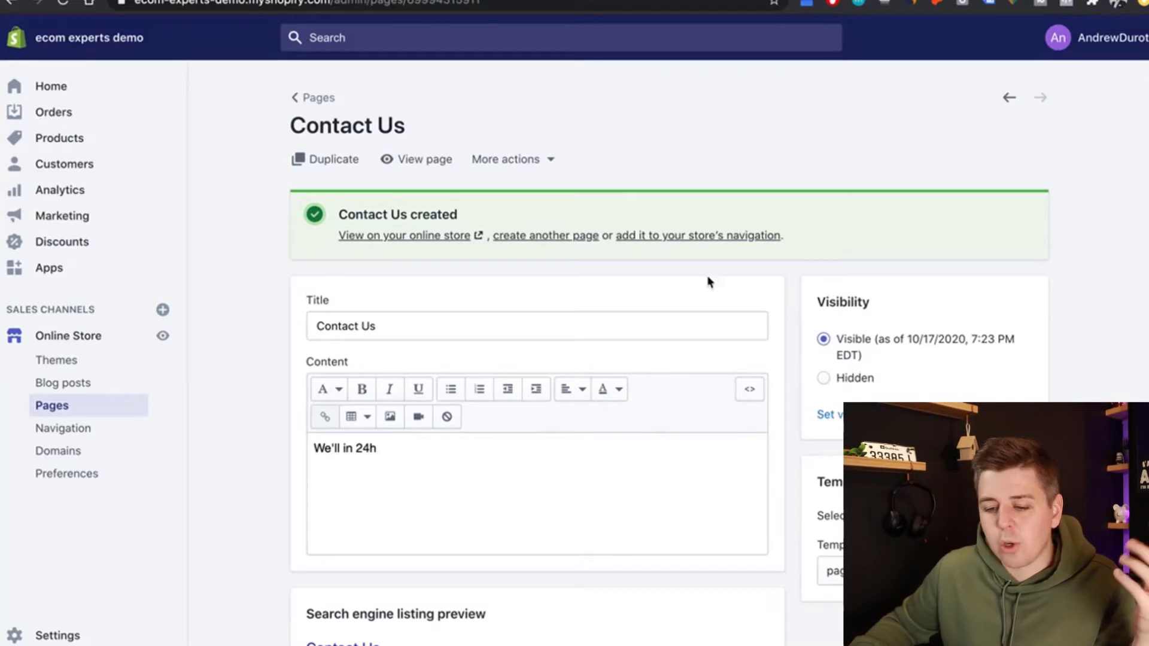
Open the Main menu under Navigation and compare its Home and Catalog items with the storefront
click(116, 436)
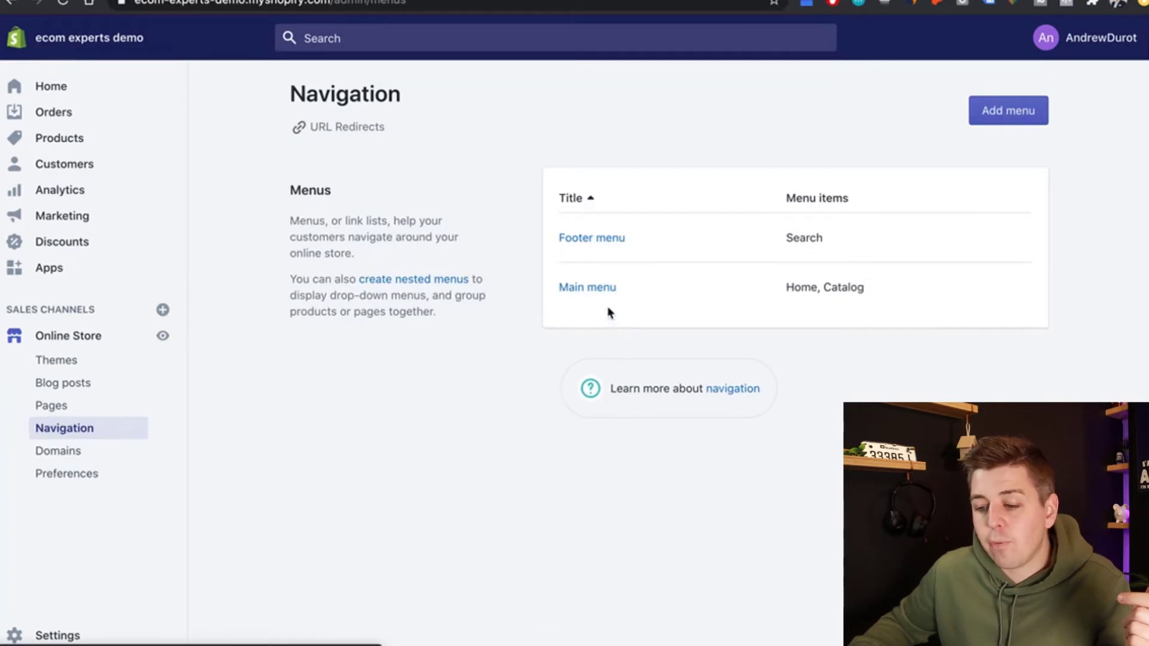
click(597, 291)
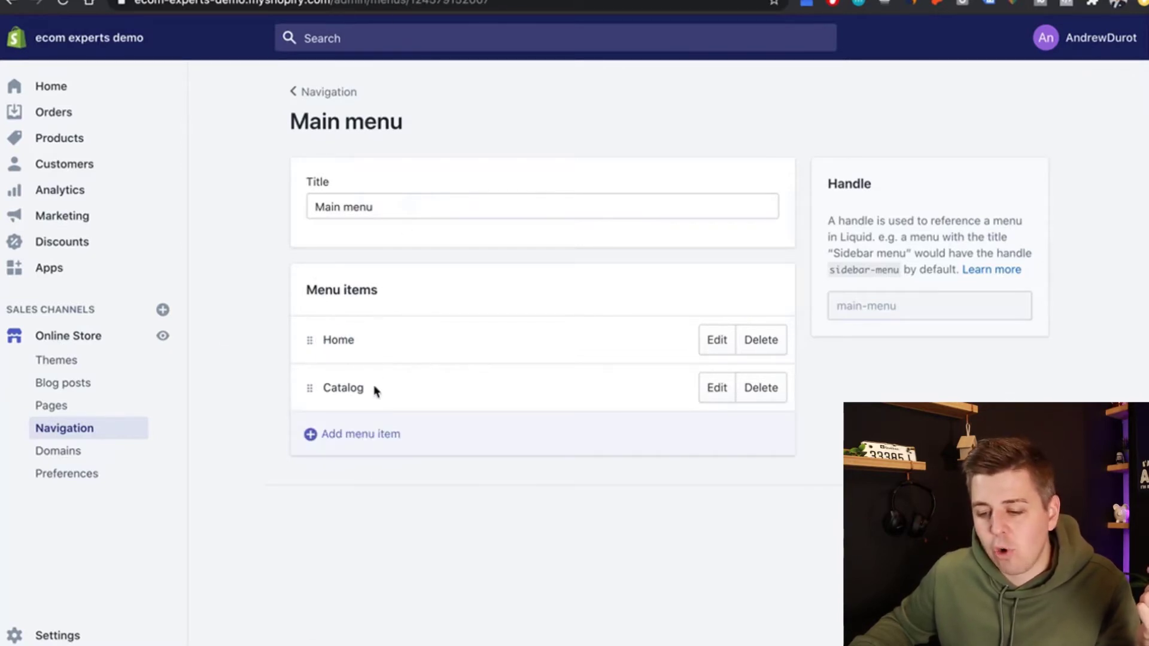
double_click(341, 387)
key(ctrl+Tab)
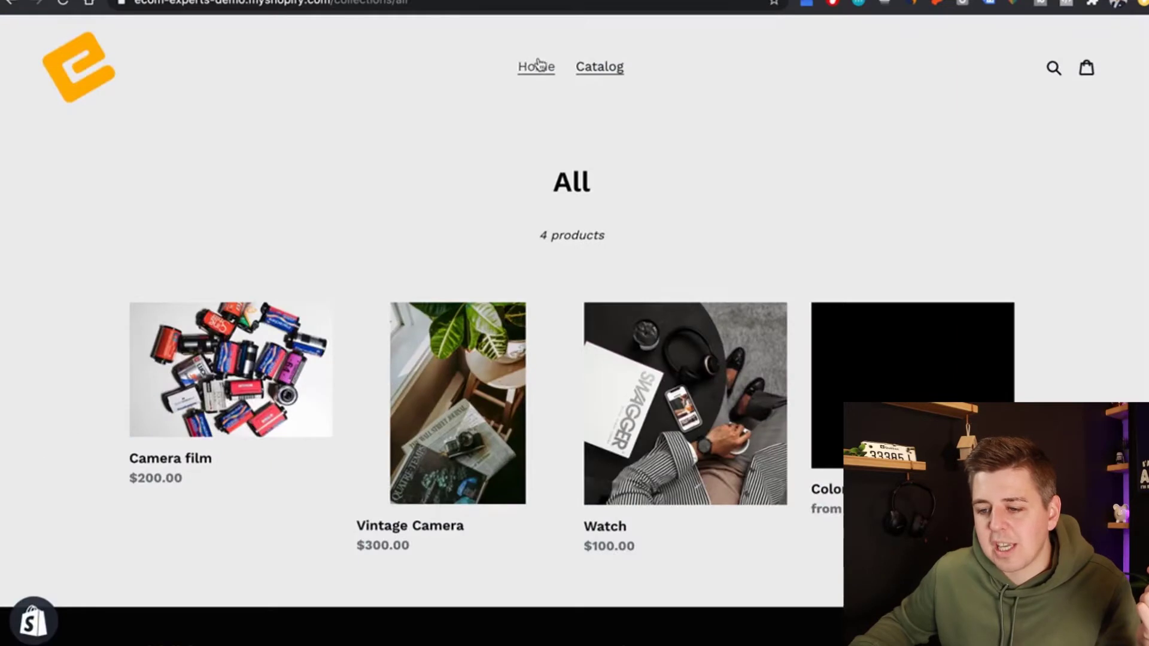
key(ctrl+shift+Tab)
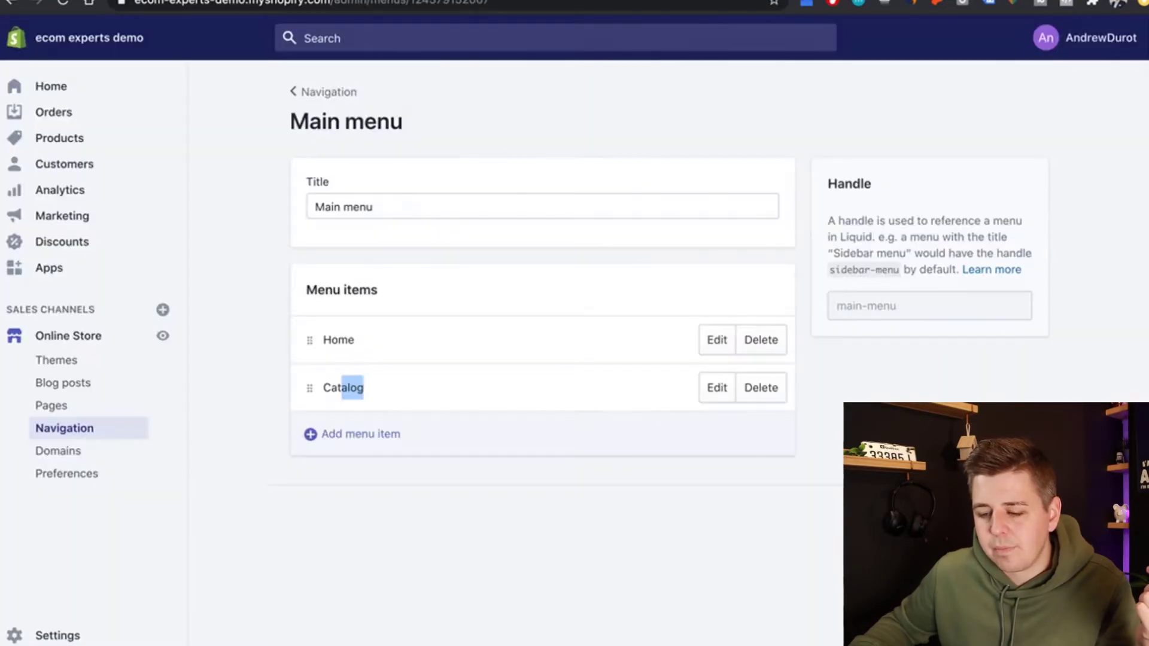
Add a 'Chat with us' item to the Main menu linked to the Contact Us page
click(354, 436)
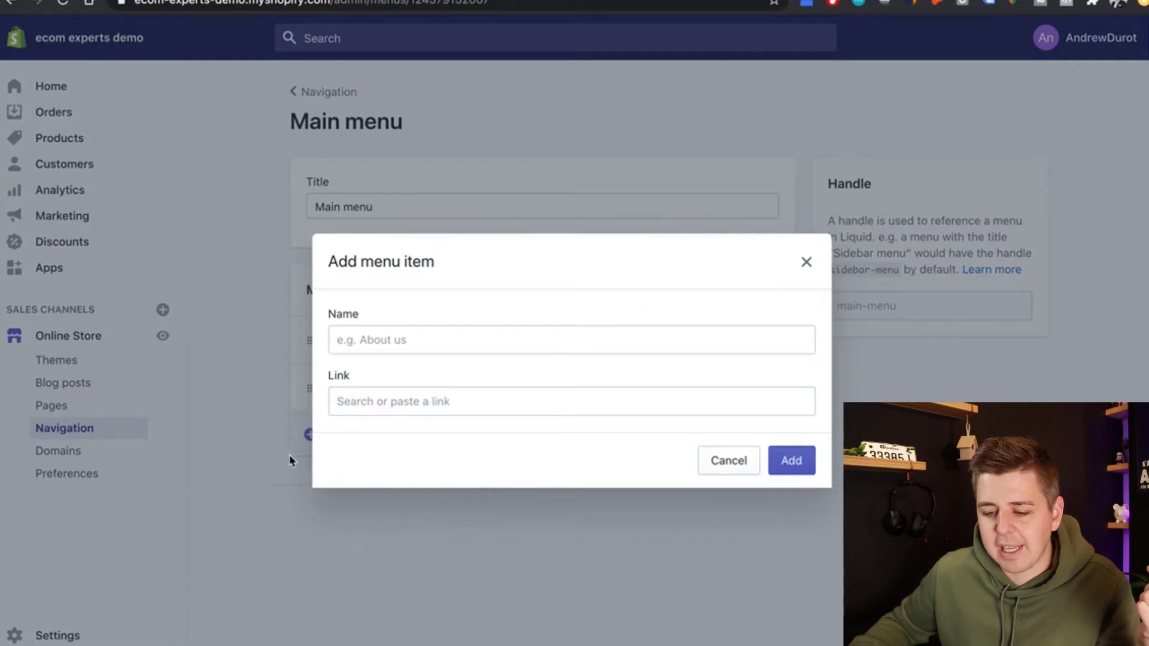
click(404, 346)
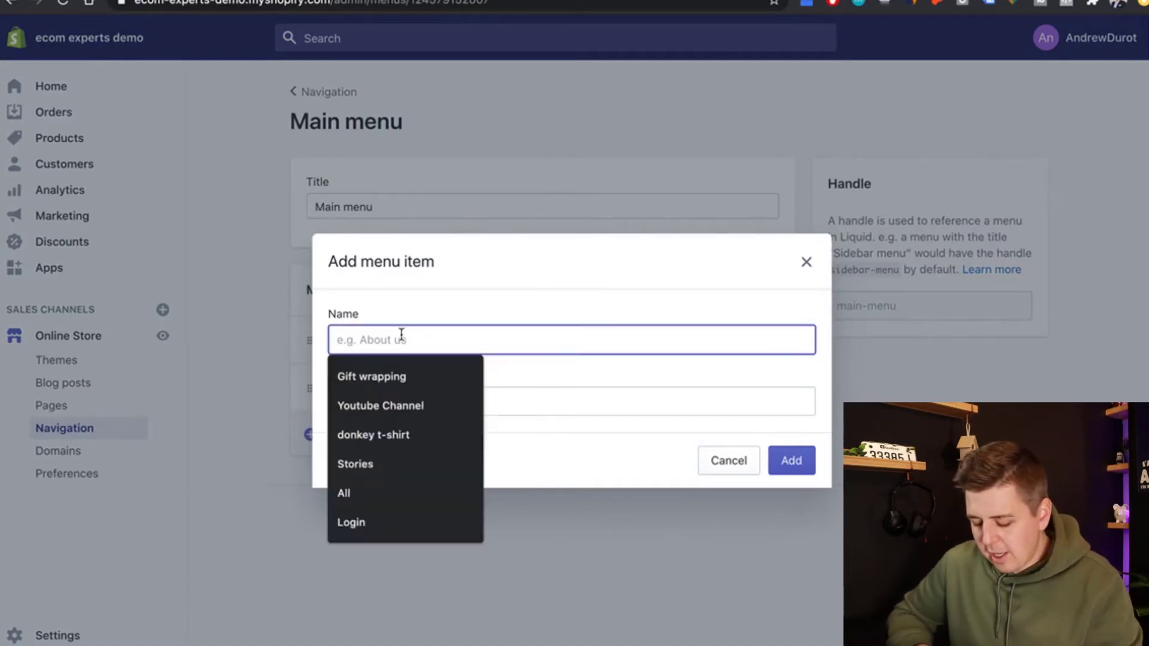
text(Contac)
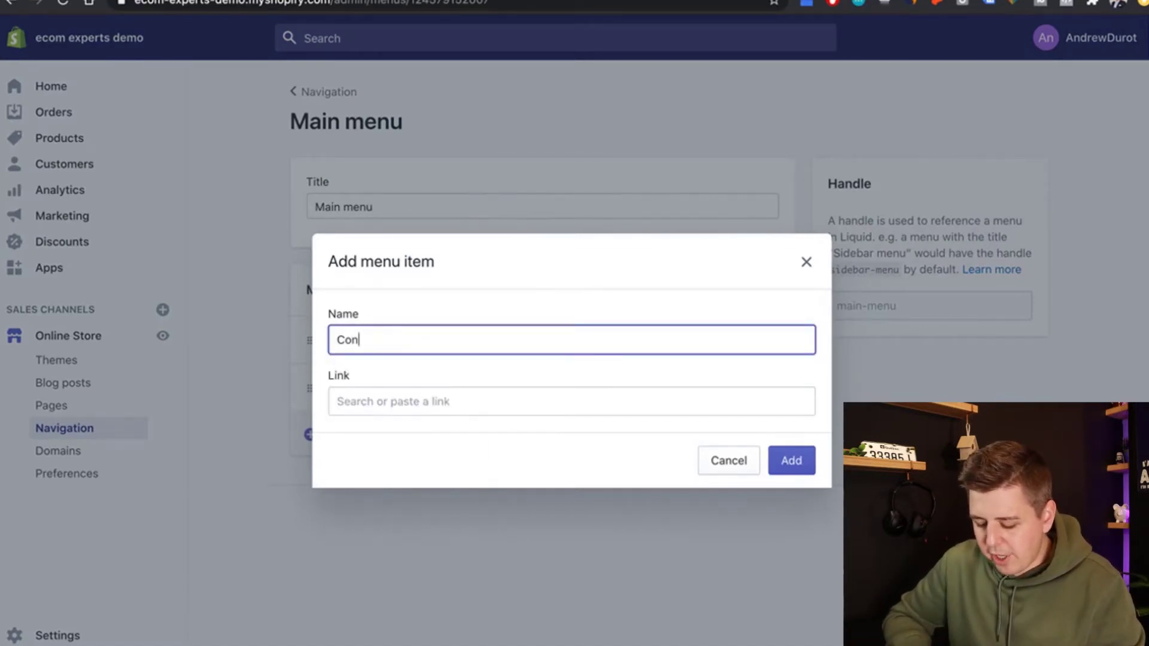
key(BackSpace)
key(BackSpace)
key(BackSpace)
key(BackSpace)
key(BackSpace)
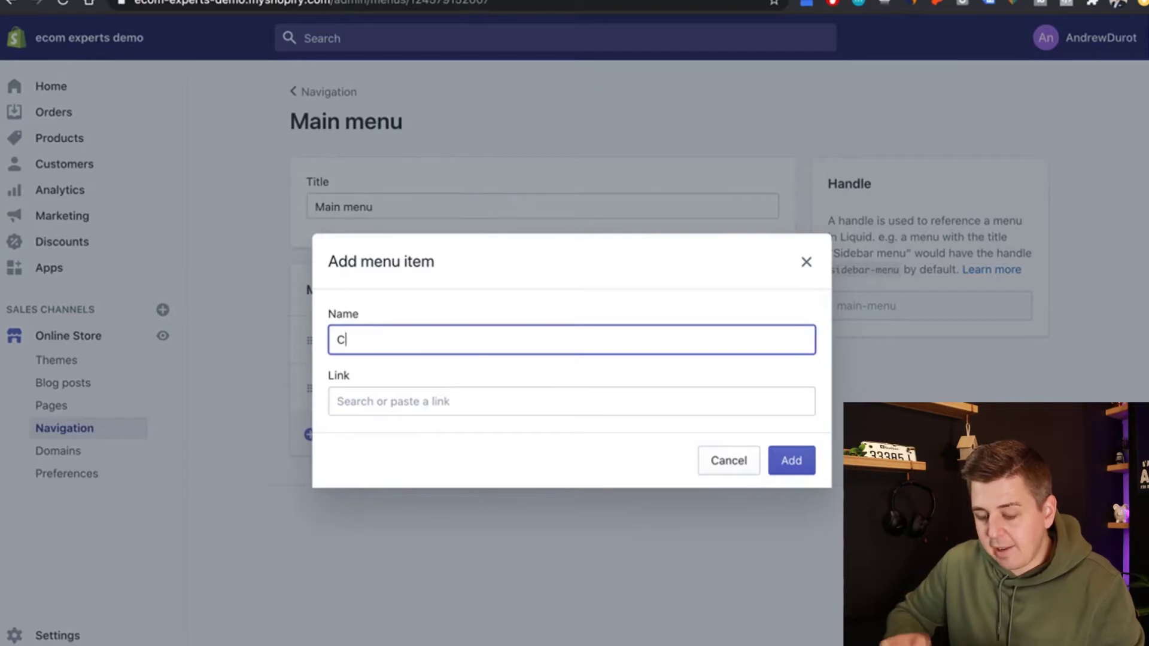
text(hat )
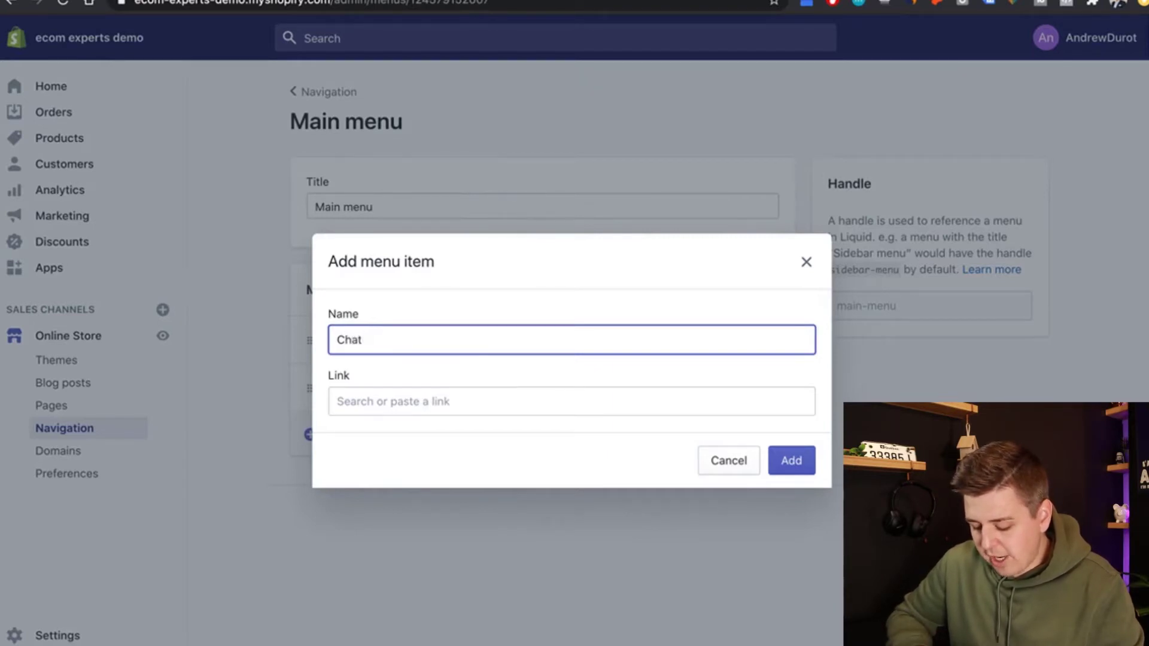
text(with us)
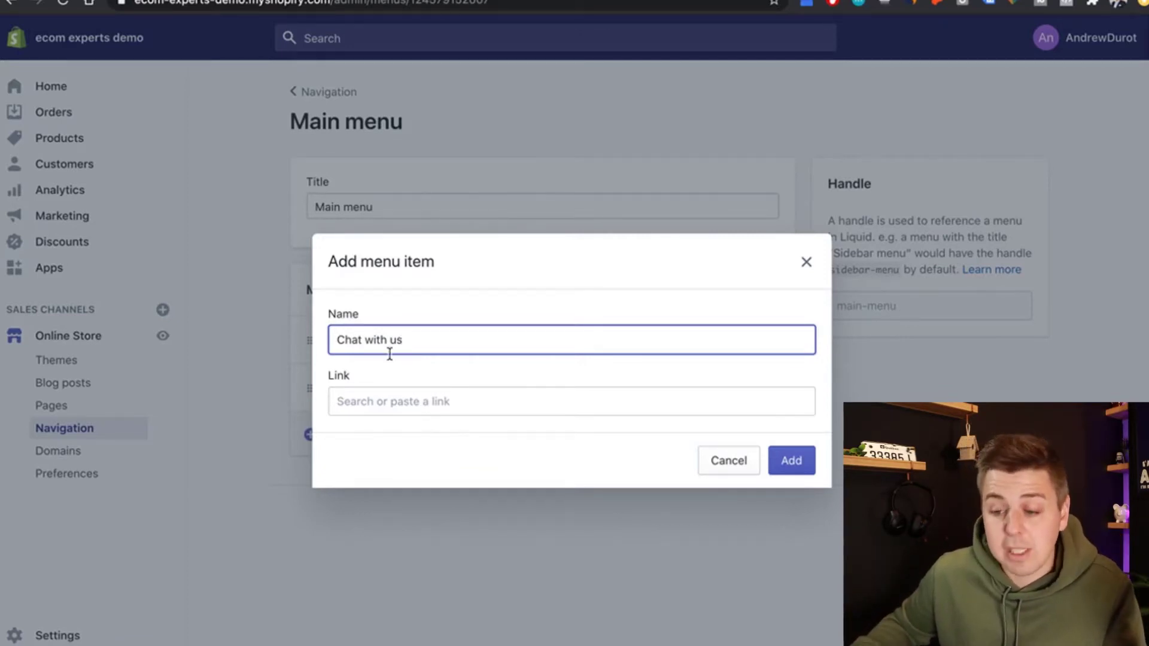
click(406, 406)
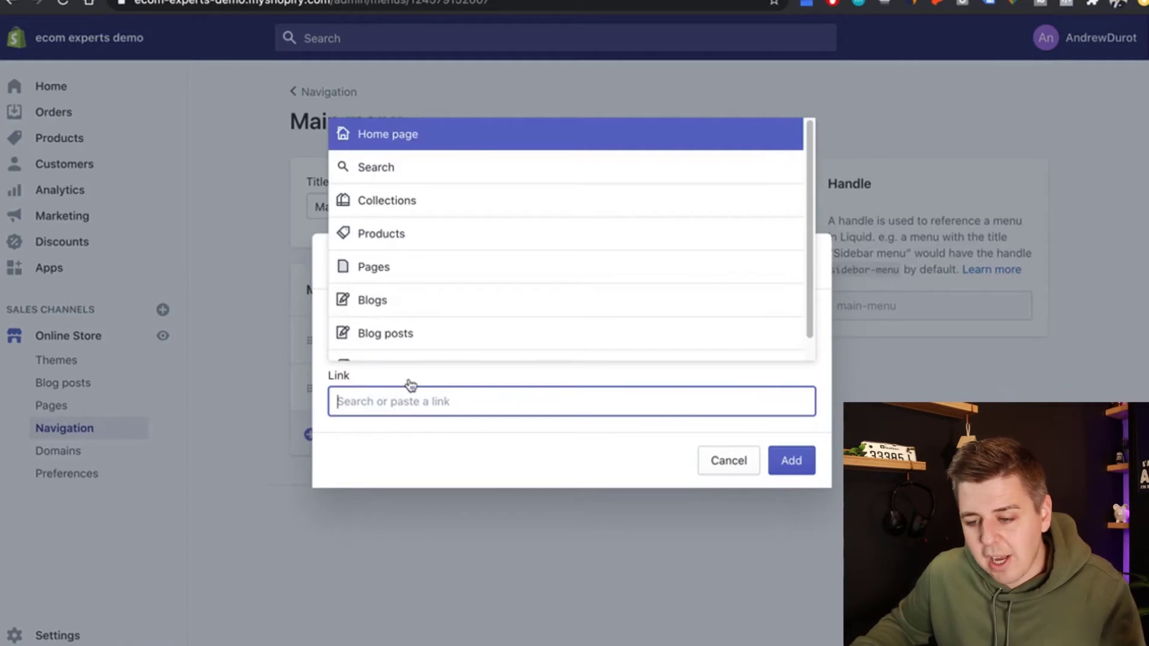
click(404, 276)
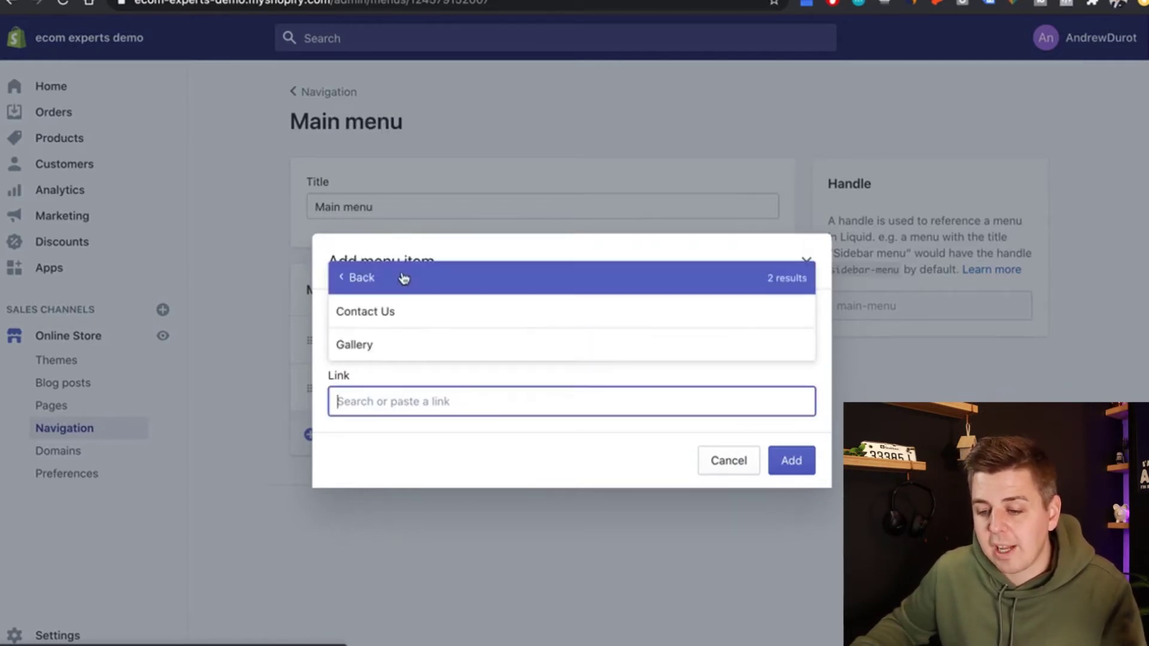
click(412, 317)
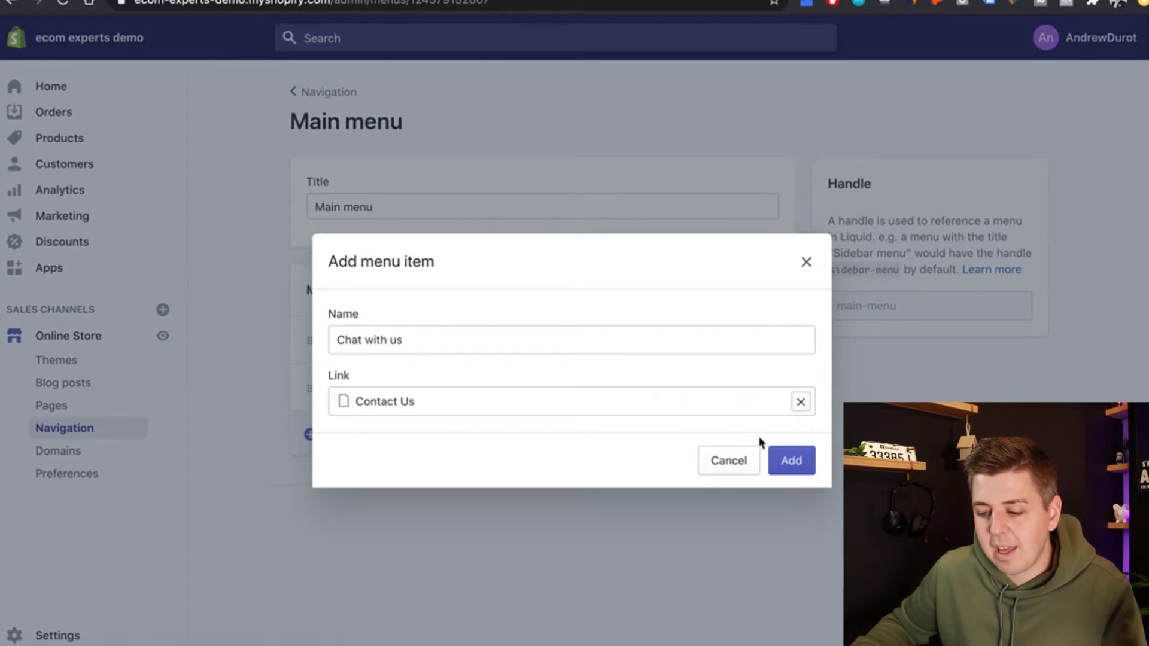
click(789, 460)
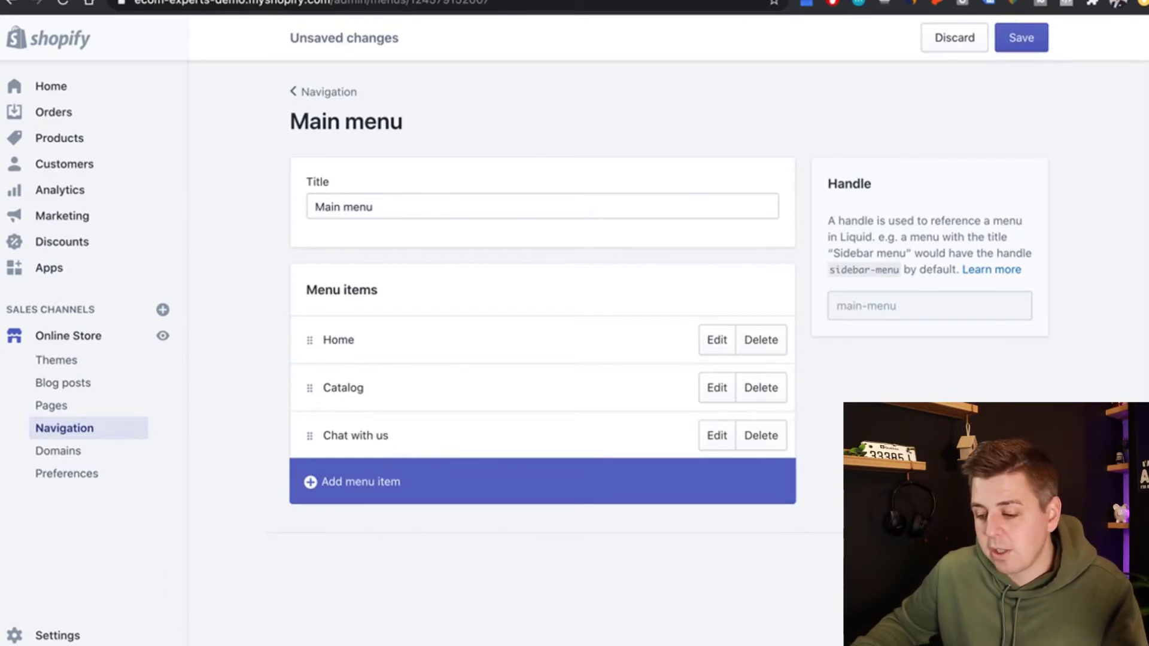
Save the Main menu changes with Ctrl+S
key(ctrl+s)
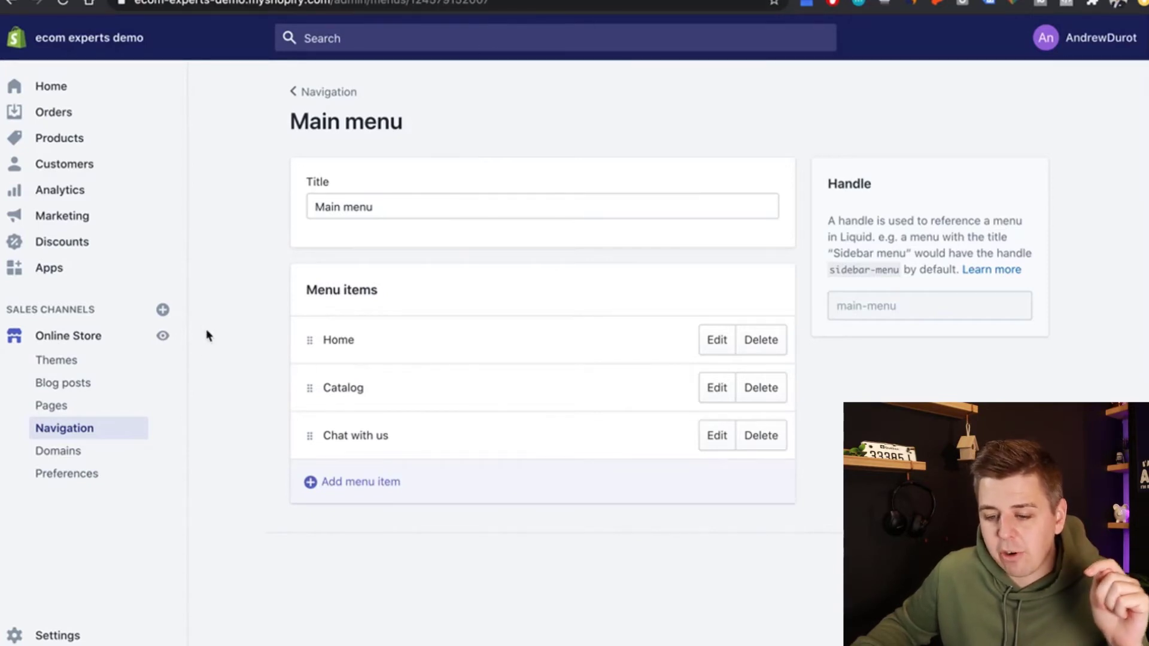
Preview the storefront and open the Chat with us page from its header
click(170, 346)
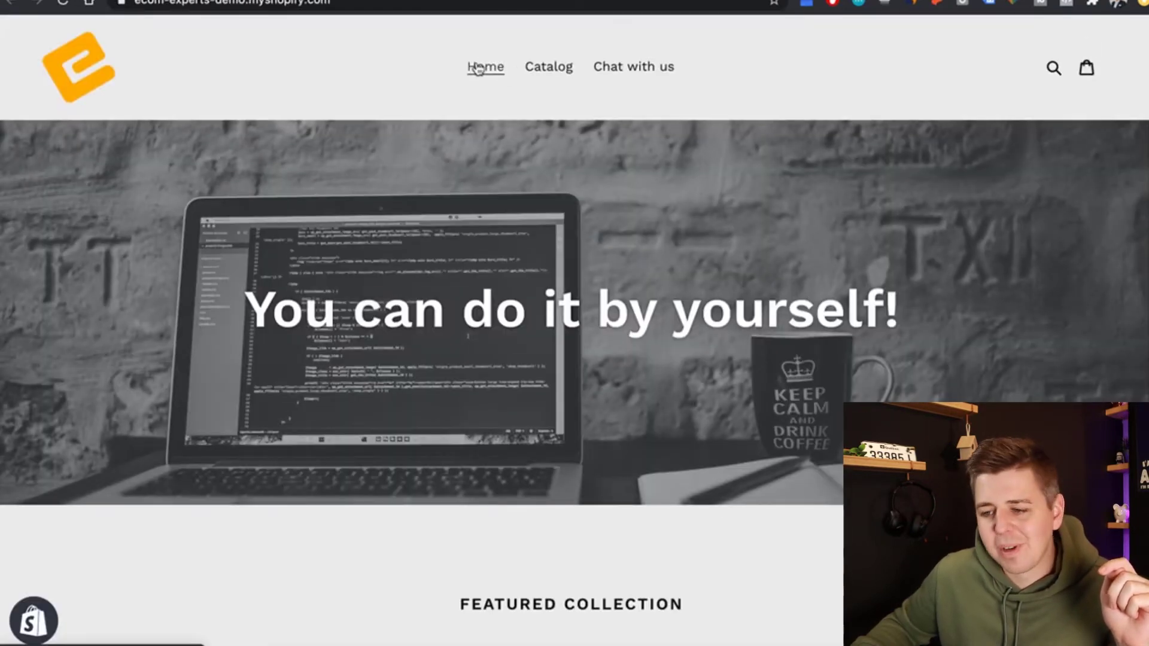
click(636, 79)
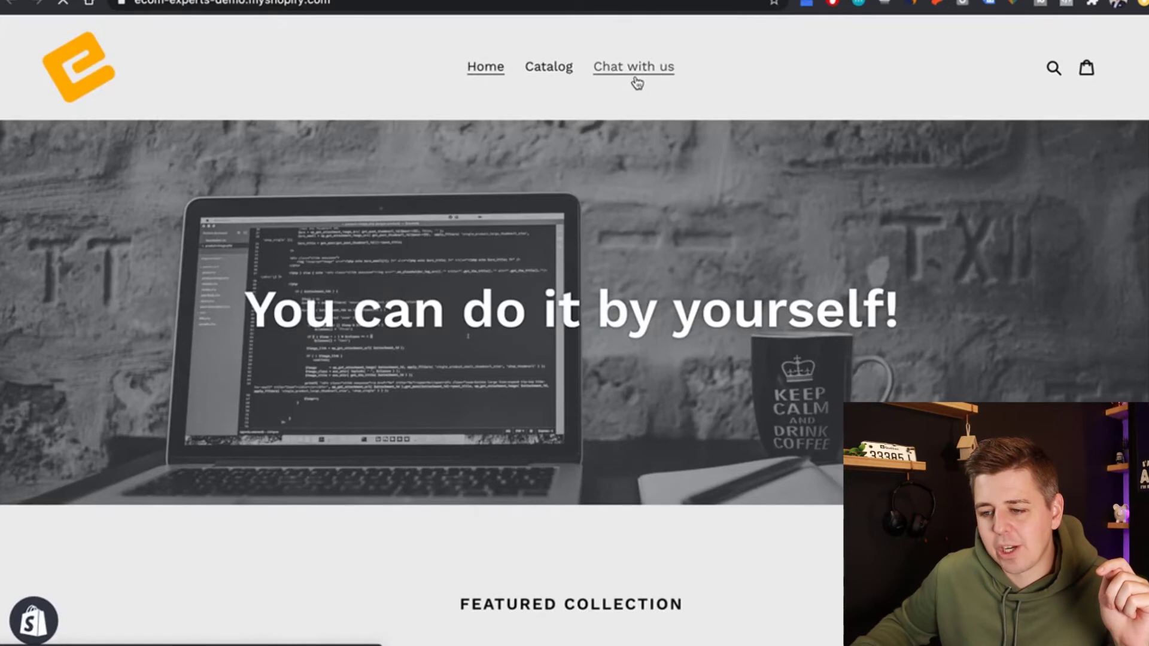
scroll(704, 82, down, 4)
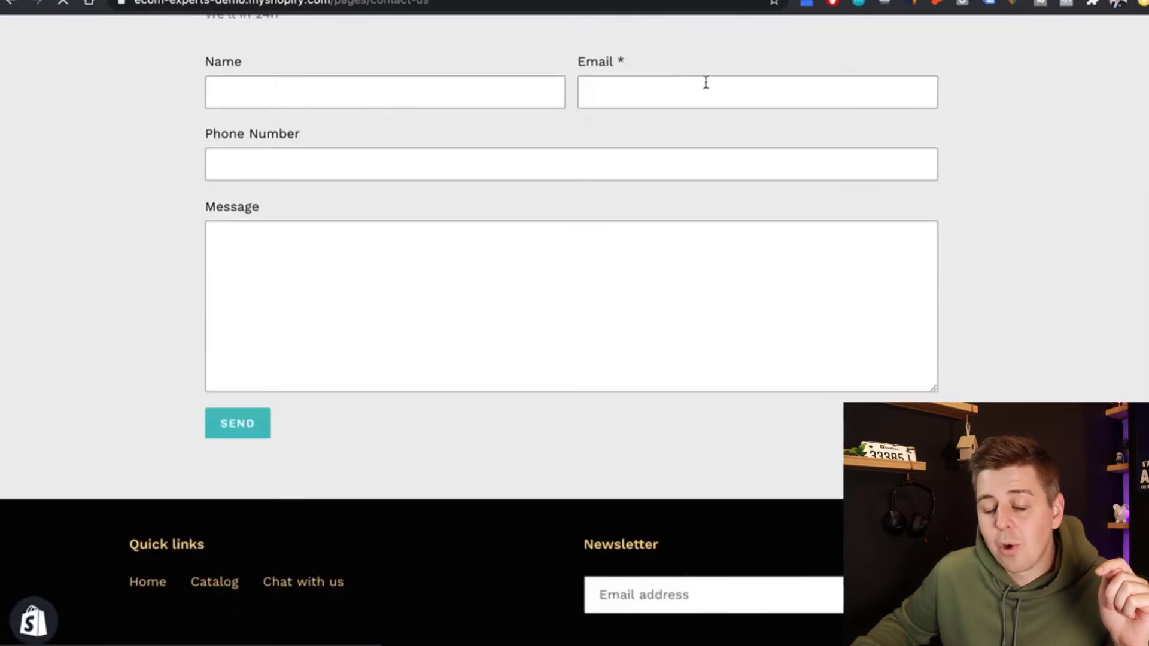
scroll(487, 431, up, 4)
scroll(489, 429, down, 2)
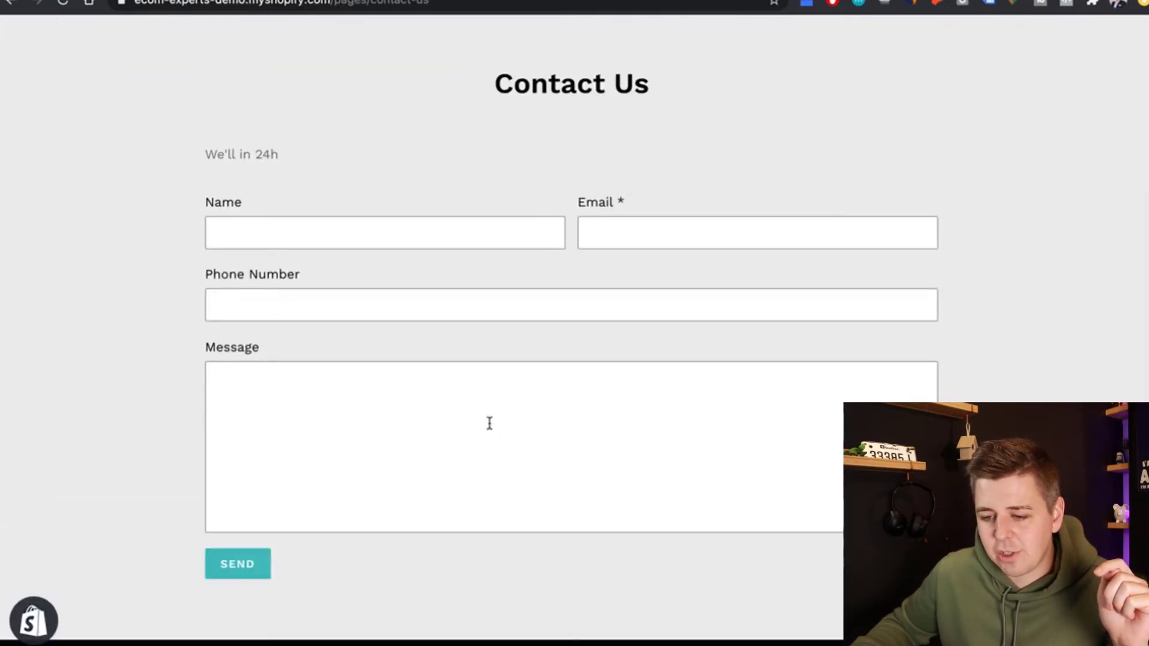
Fill the contact form with name 'test', a test email address and a phone number
click(368, 244)
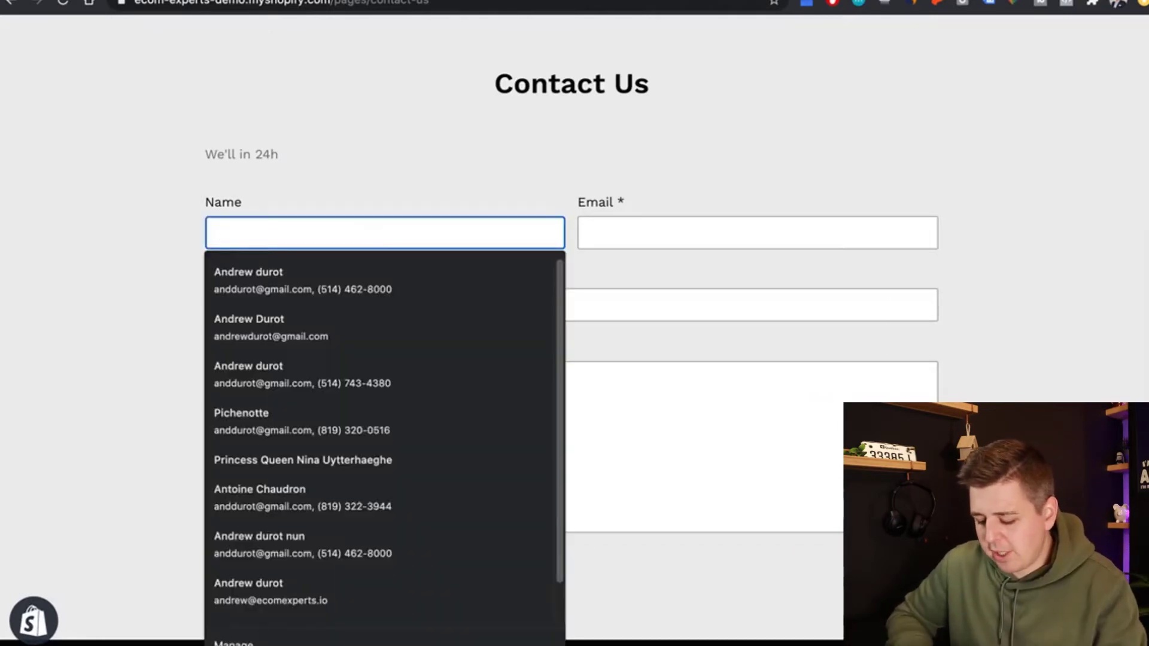
text(test)
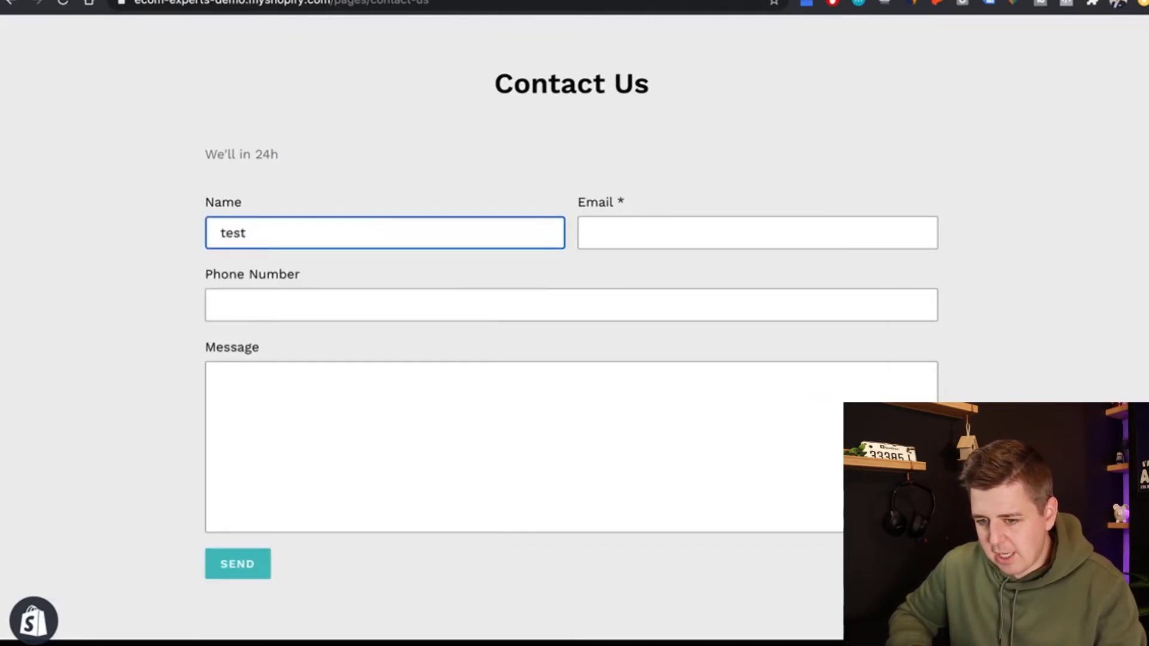
click(658, 233)
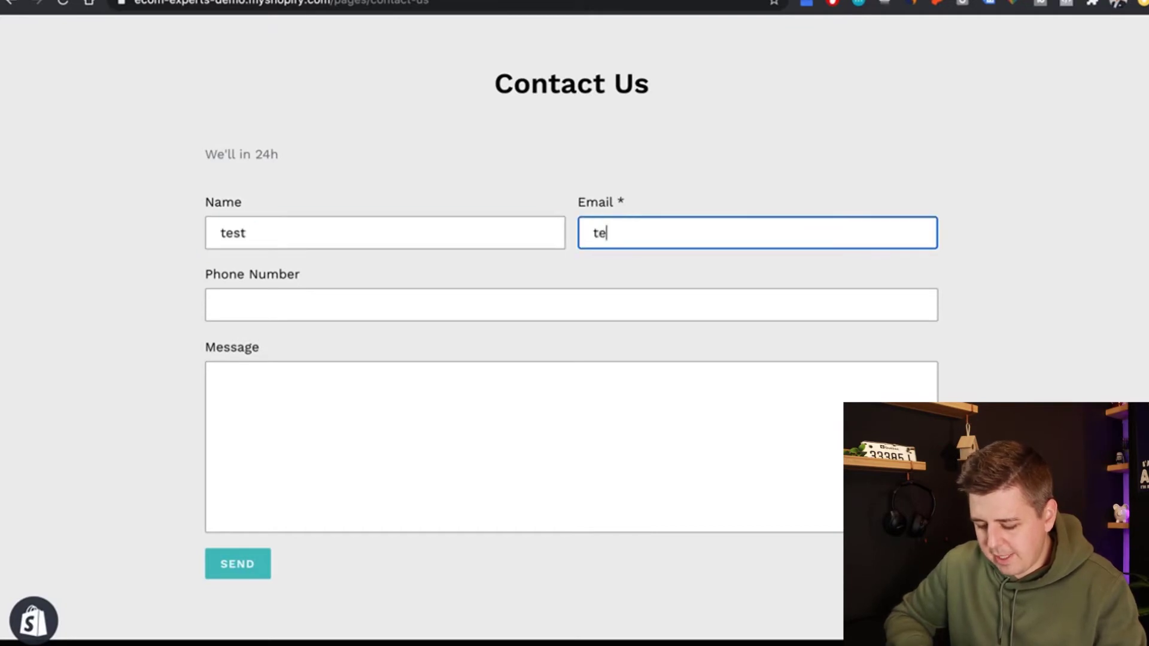
text(test@aol.com)
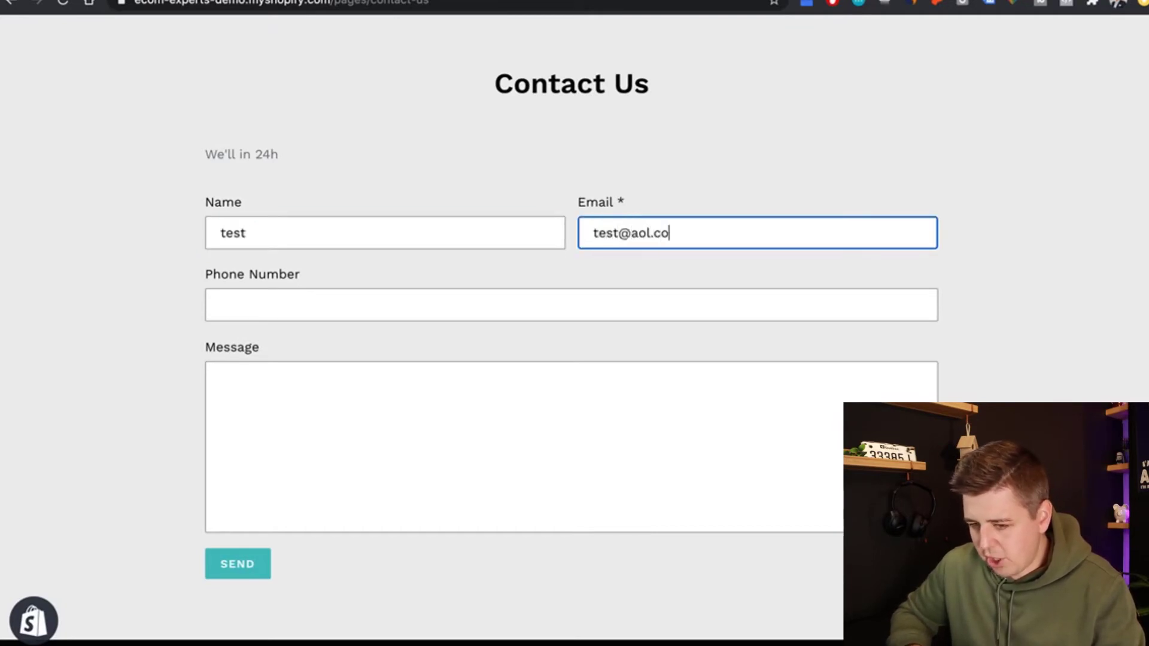
key(Tab)
text(565658599)
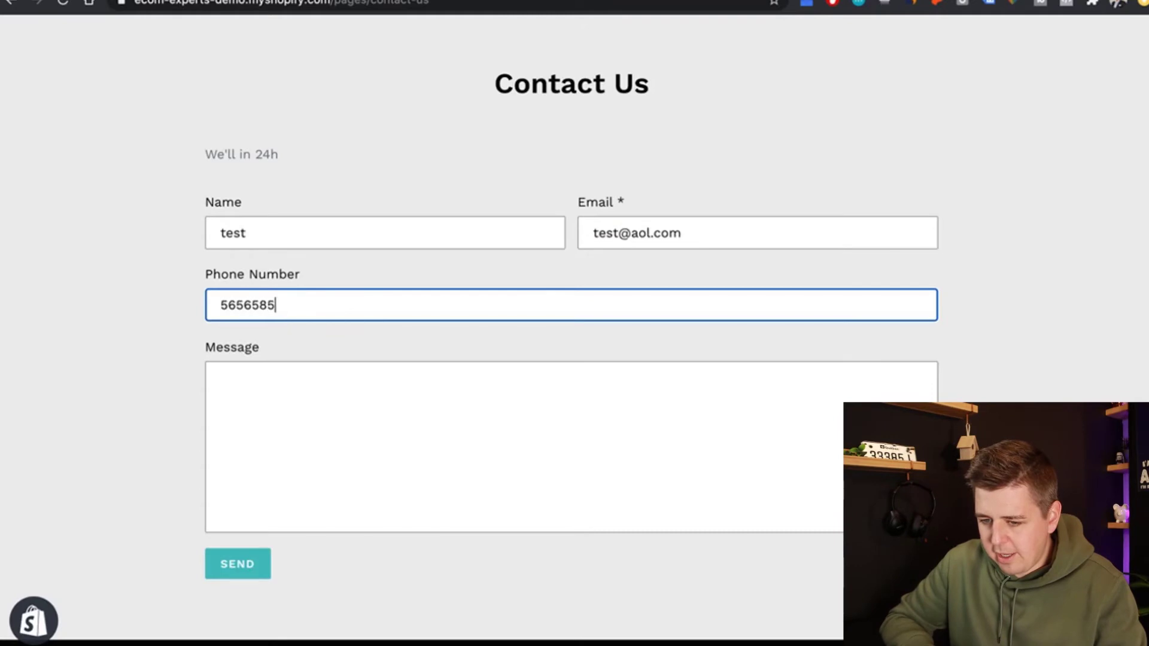
click(377, 482)
Enter a test message and send the contact form
text(3grfiu;fgfhqhfq)
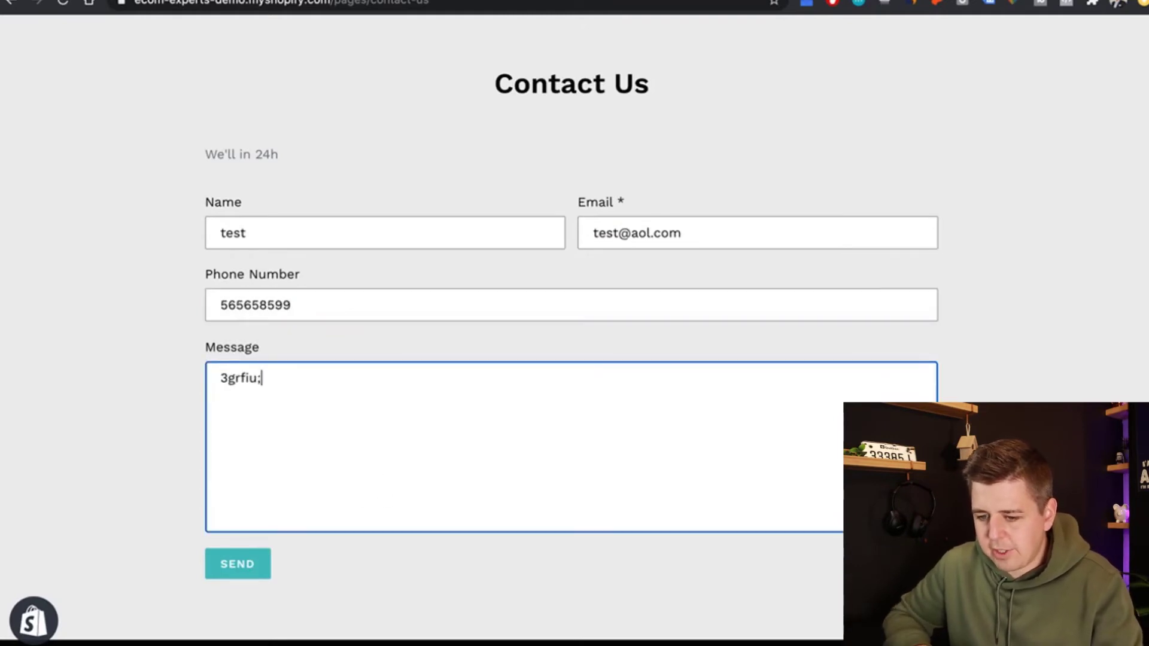
click(238, 564)
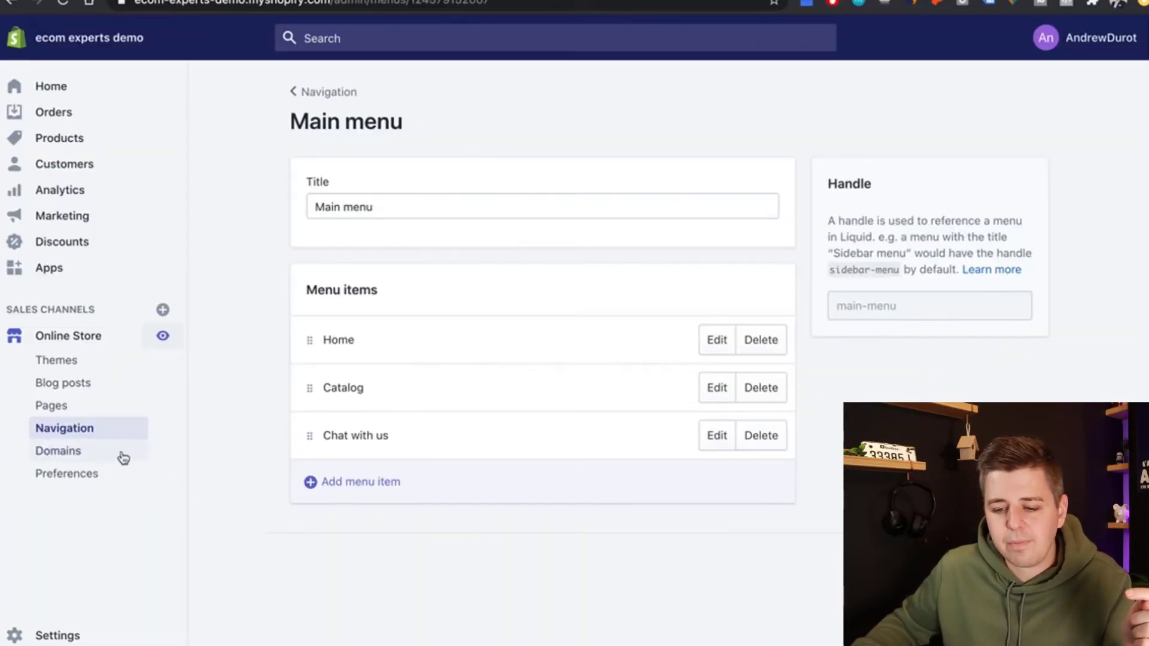
Enable Google reCAPTCHA on contact forms in Online Store preferences and save
click(111, 477)
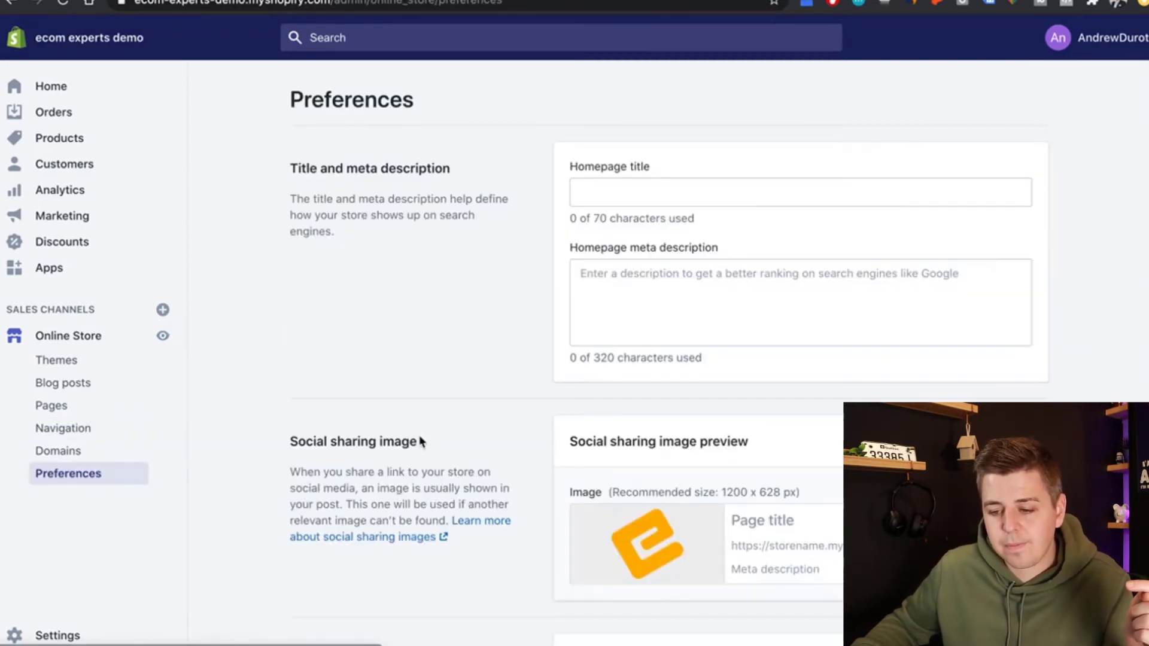
scroll(410, 282, down, 5)
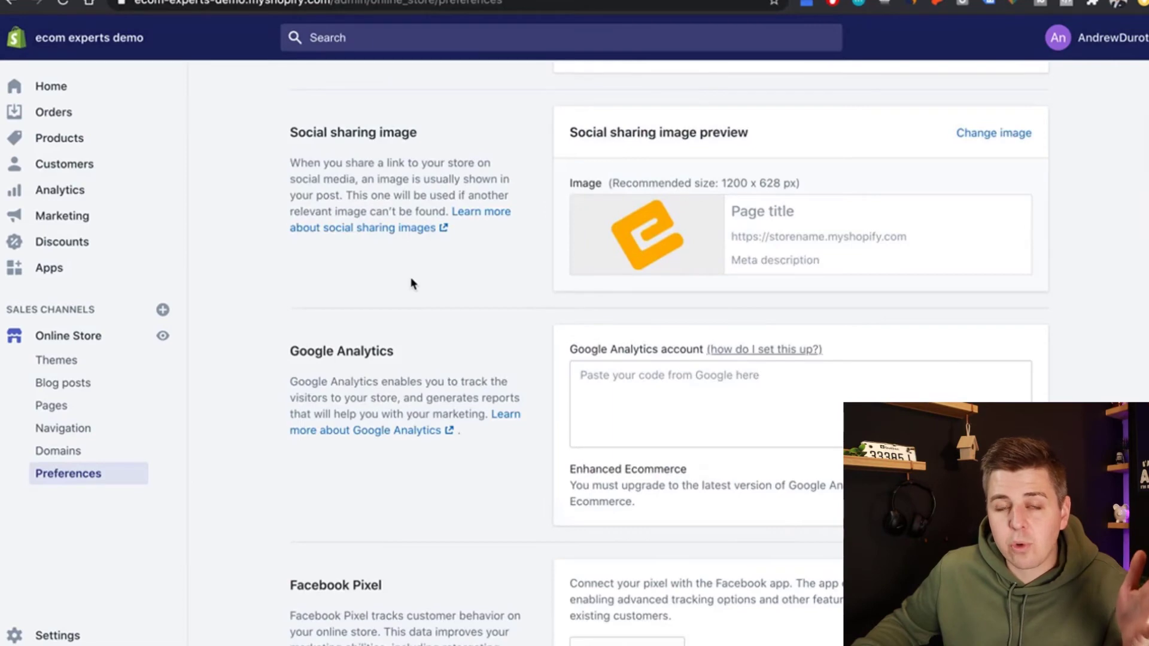
scroll(411, 283, up, 5)
scroll(411, 282, down, 20)
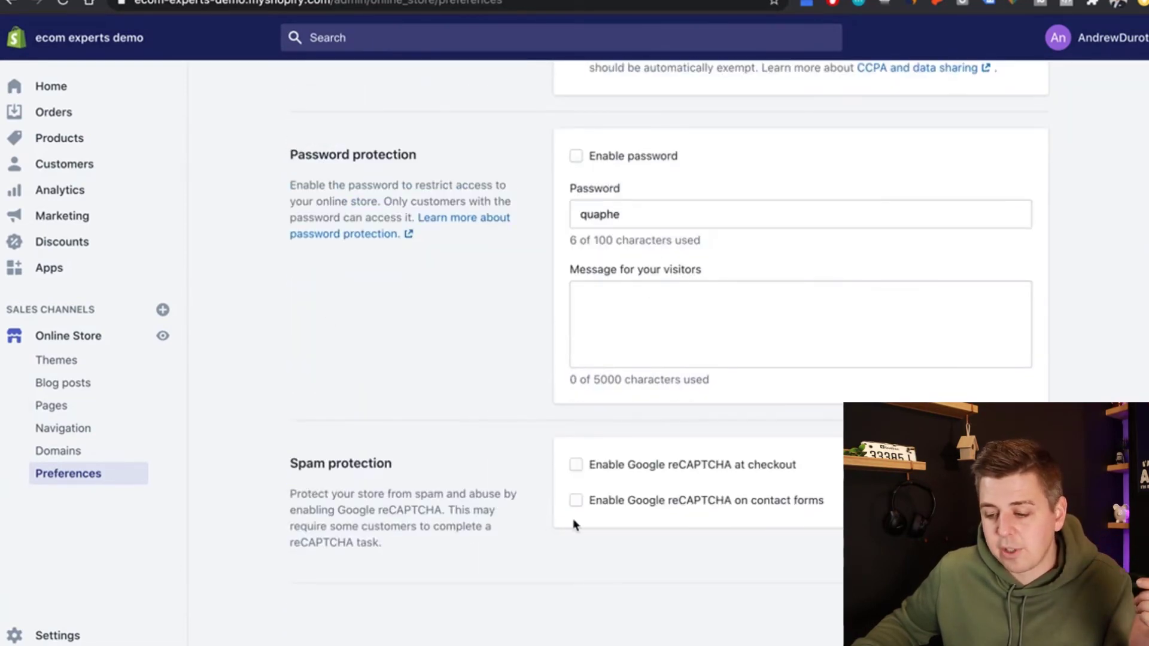
click(577, 501)
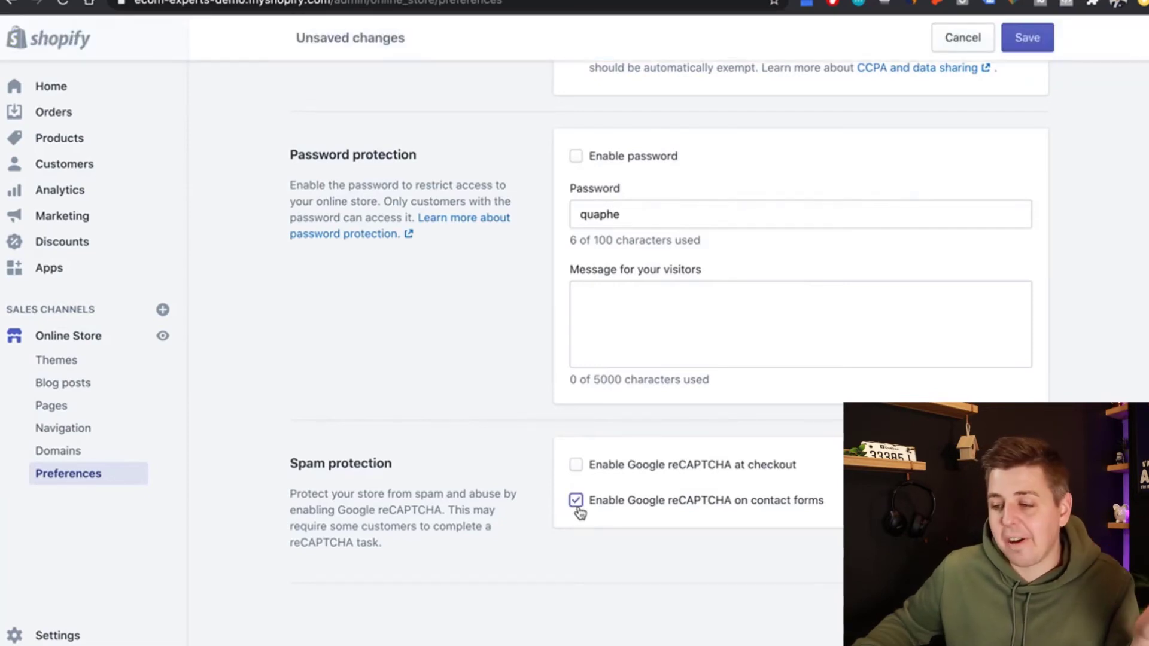
click(1027, 39)
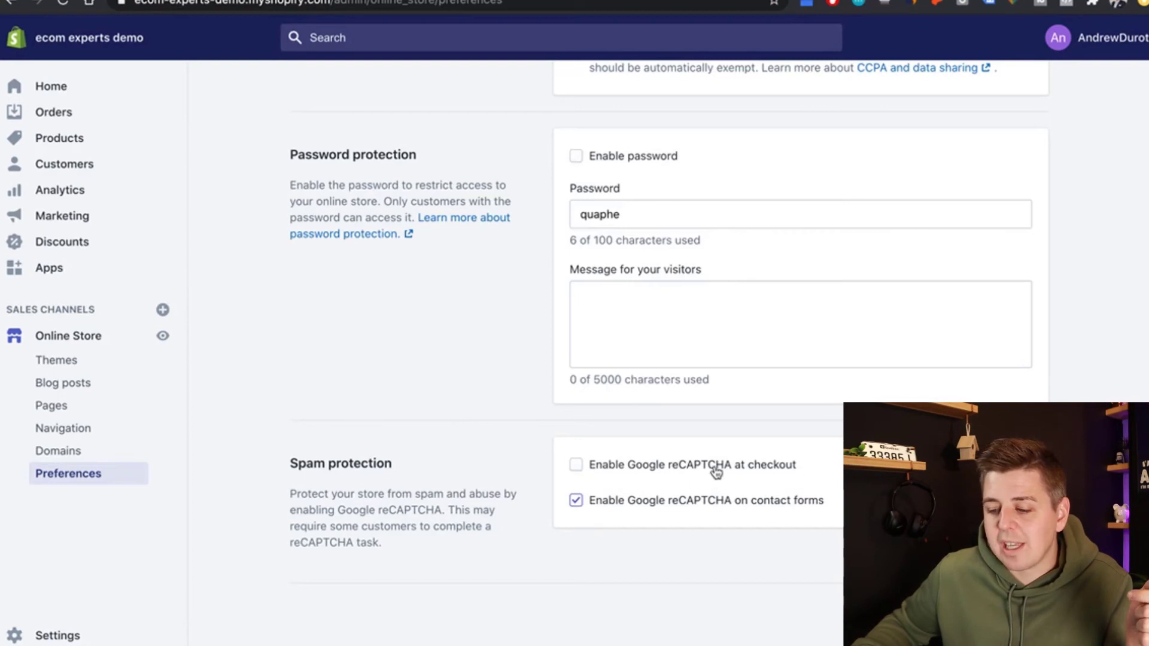
click(715, 469)
click(744, 471)
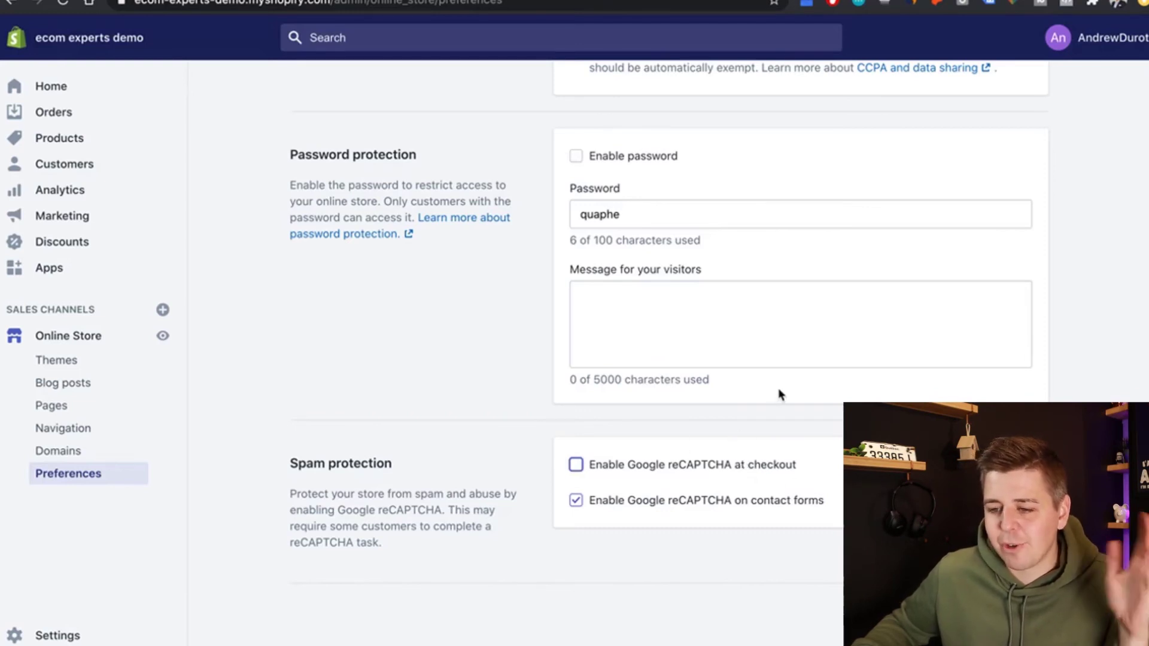
click(180, 0)
scroll(907, 171, up, 2)
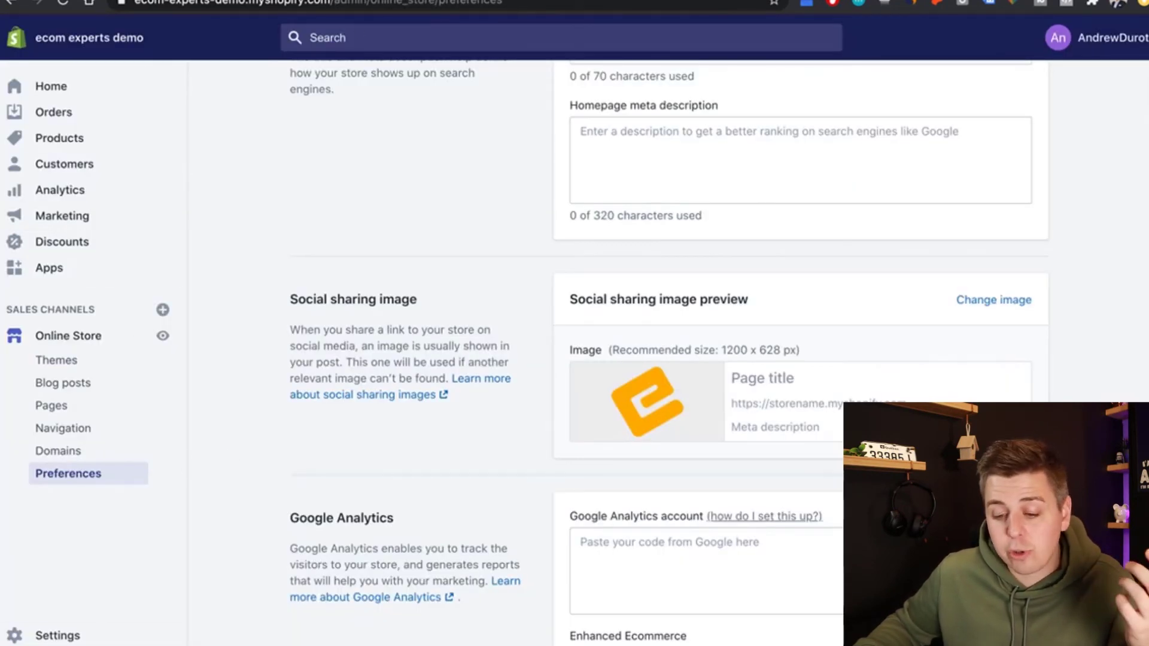
Open Settings > General and focus the account email field
click(24, 639)
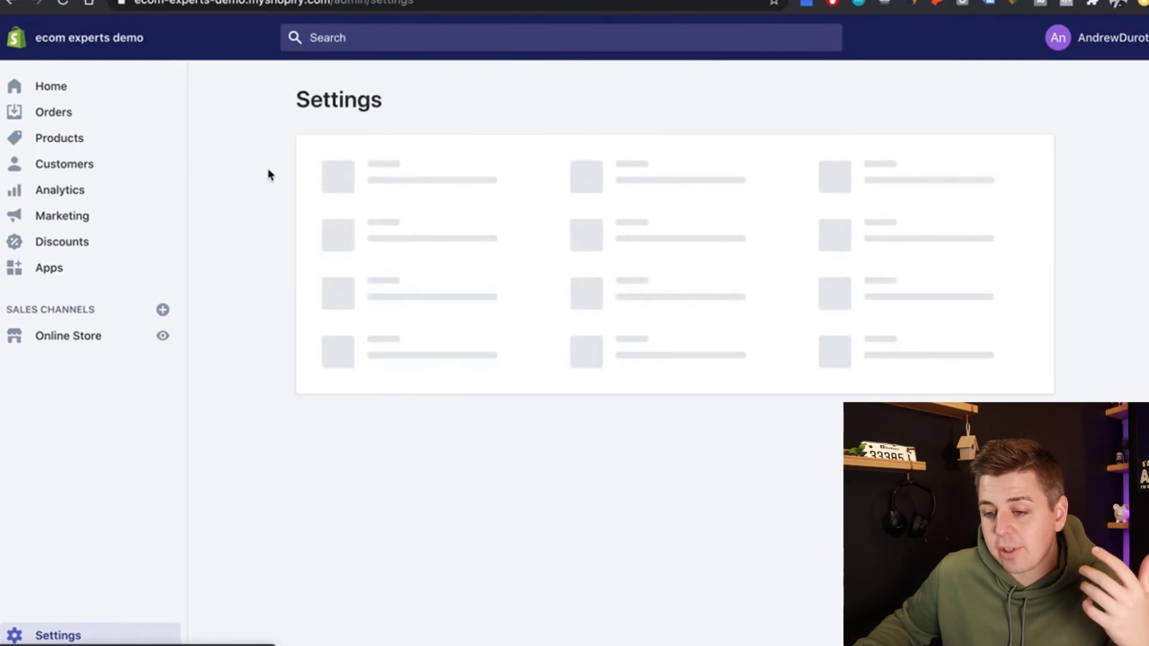
click(405, 195)
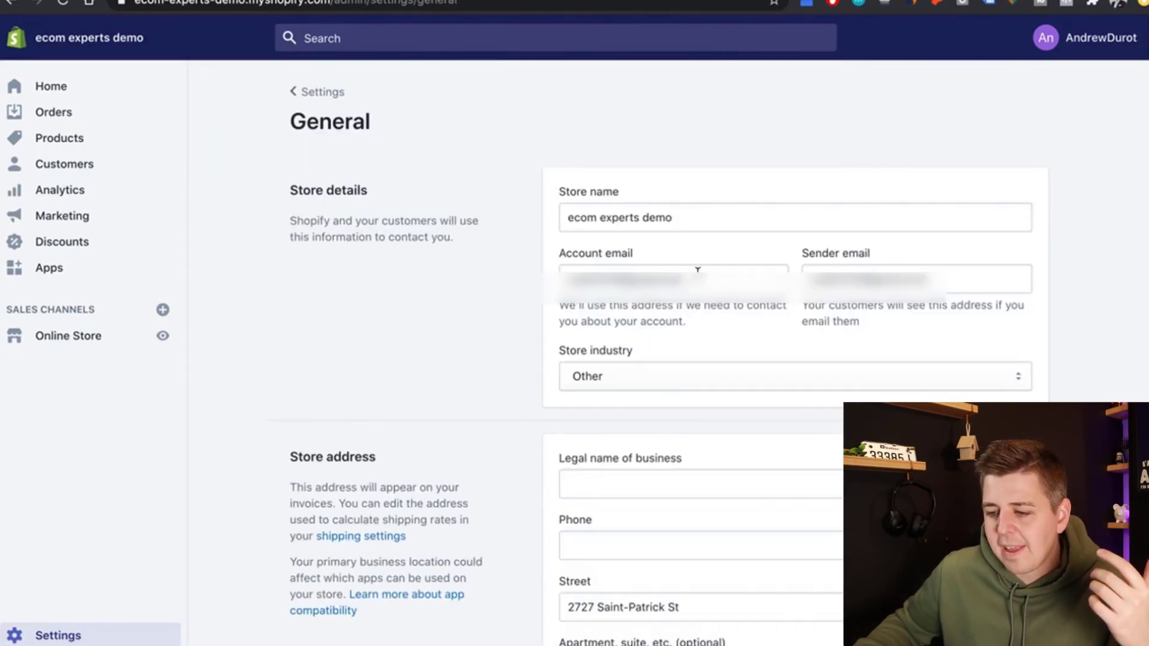
click(697, 270)
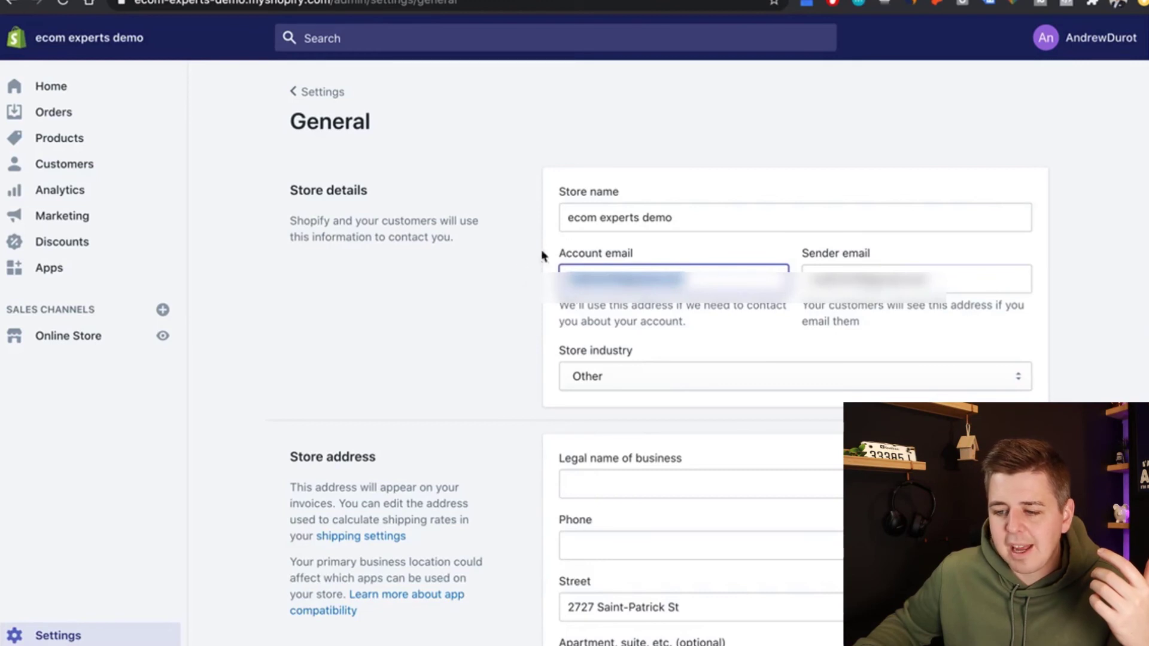